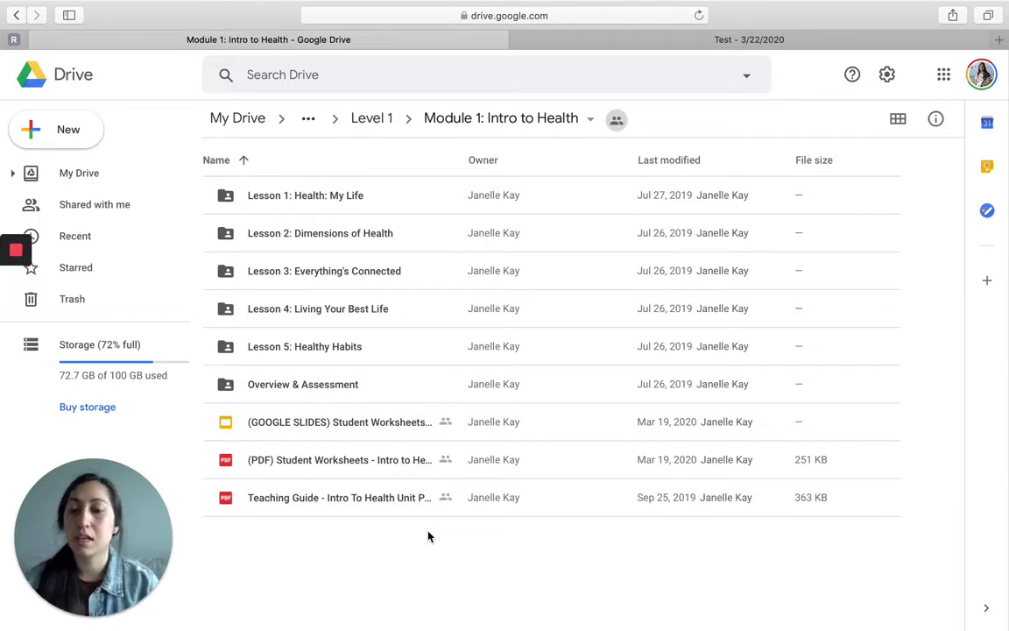
Step: Open the Lesson 2: Dimensions of Health folder to list its seven lesson files
double_click(328, 234)
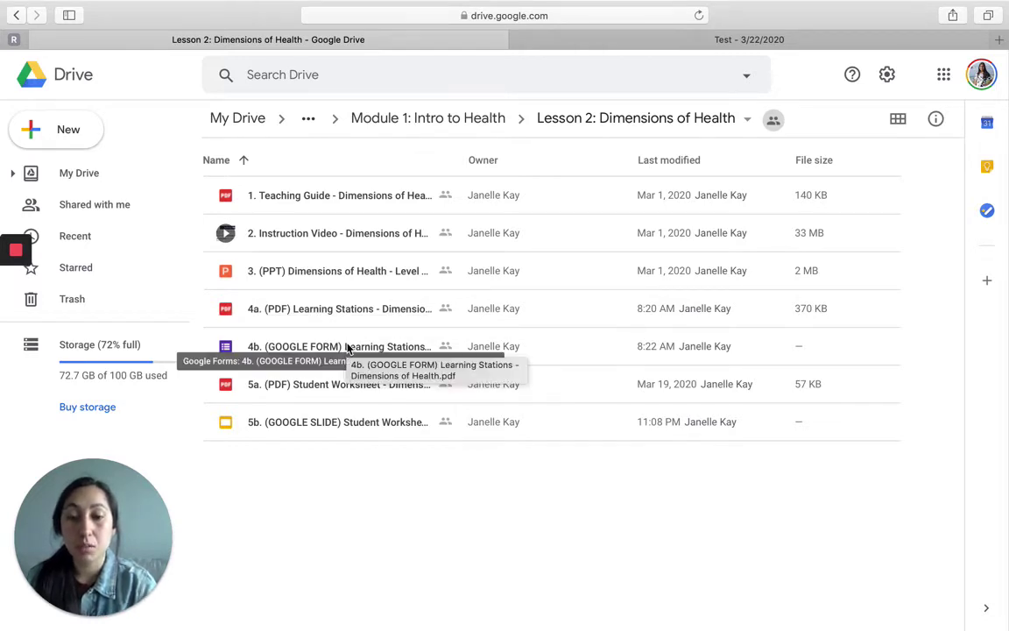
Step: Make a copy of the 4b. (GOOGLE FORM) Learning Stations file and go to it in My Drive
right_click(348, 345)
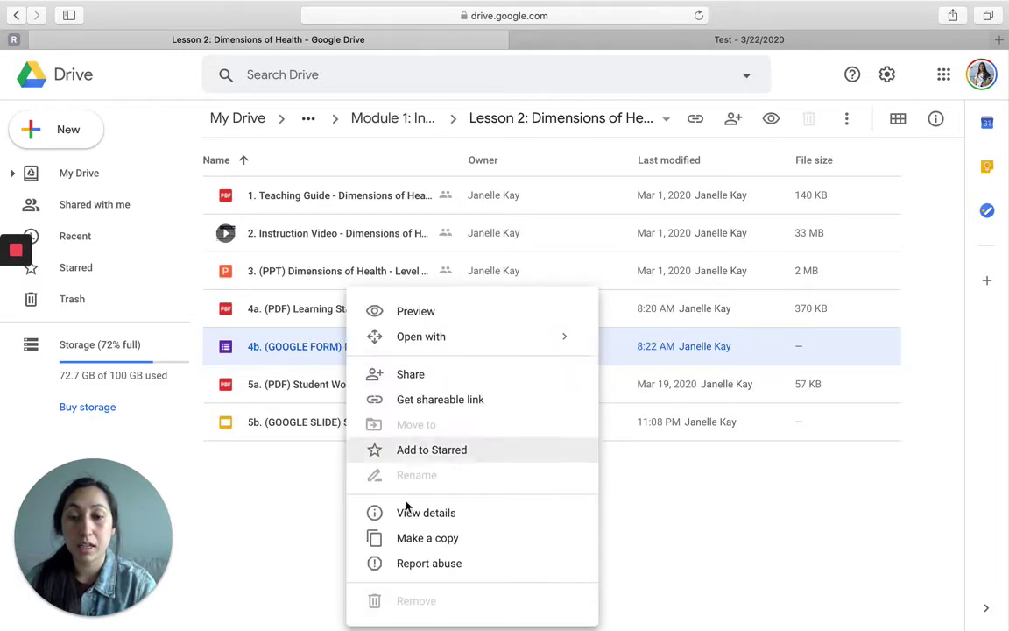
left_click(412, 538)
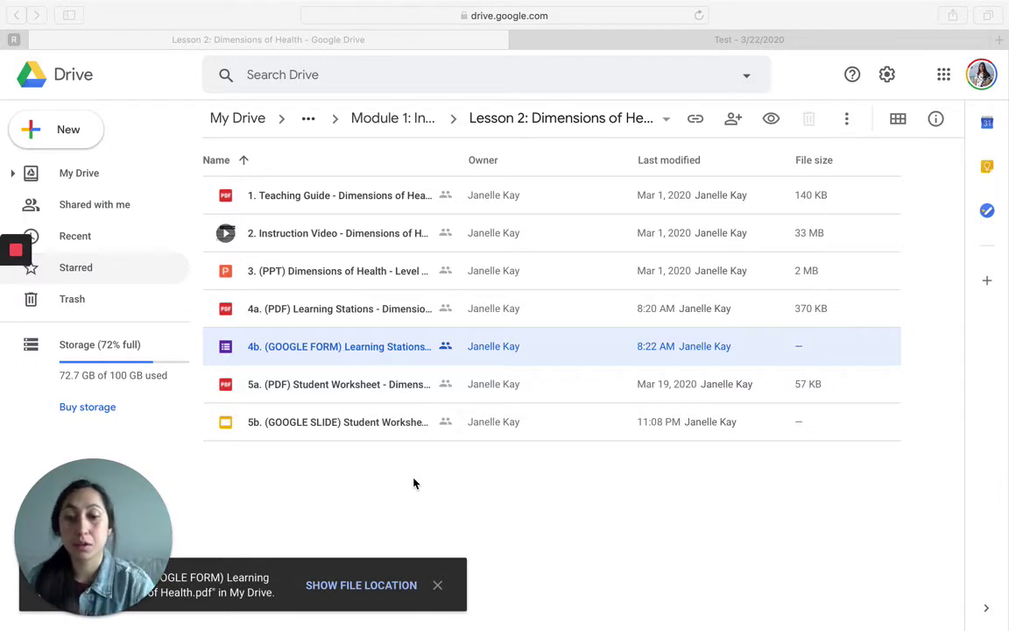
left_click(355, 589)
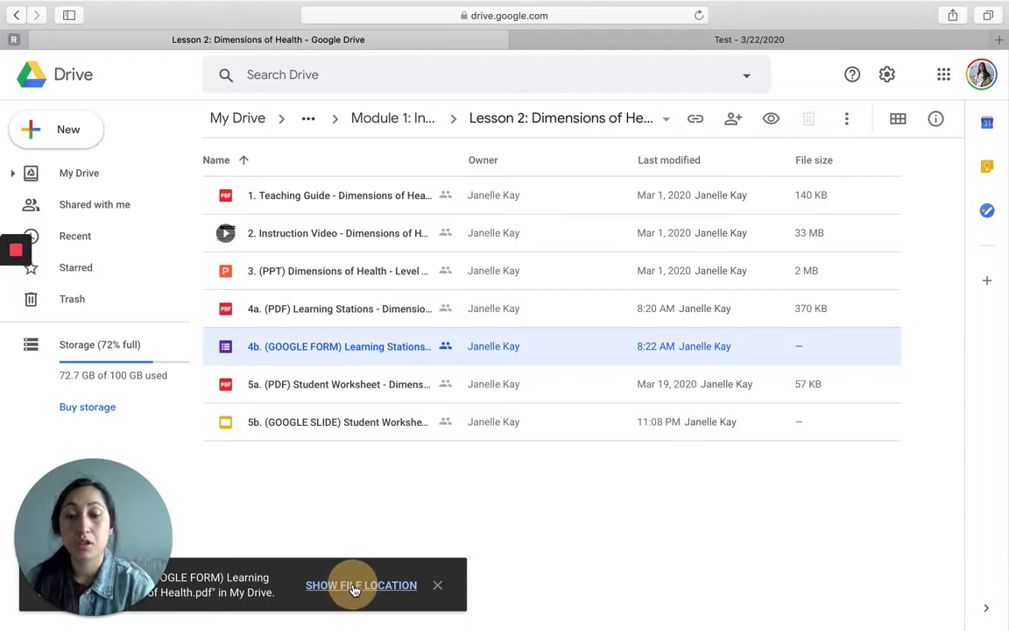
left_click(355, 588)
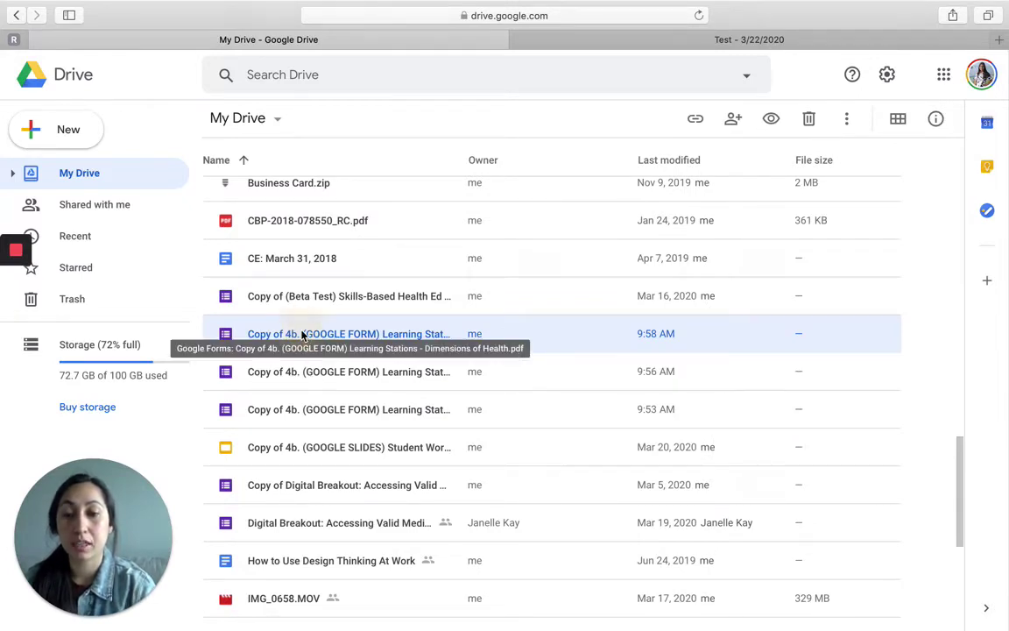
Step: Move the Copy of 4b form into the Google Classroom > Test - 3/22/2020 folder
right_click(302, 334)
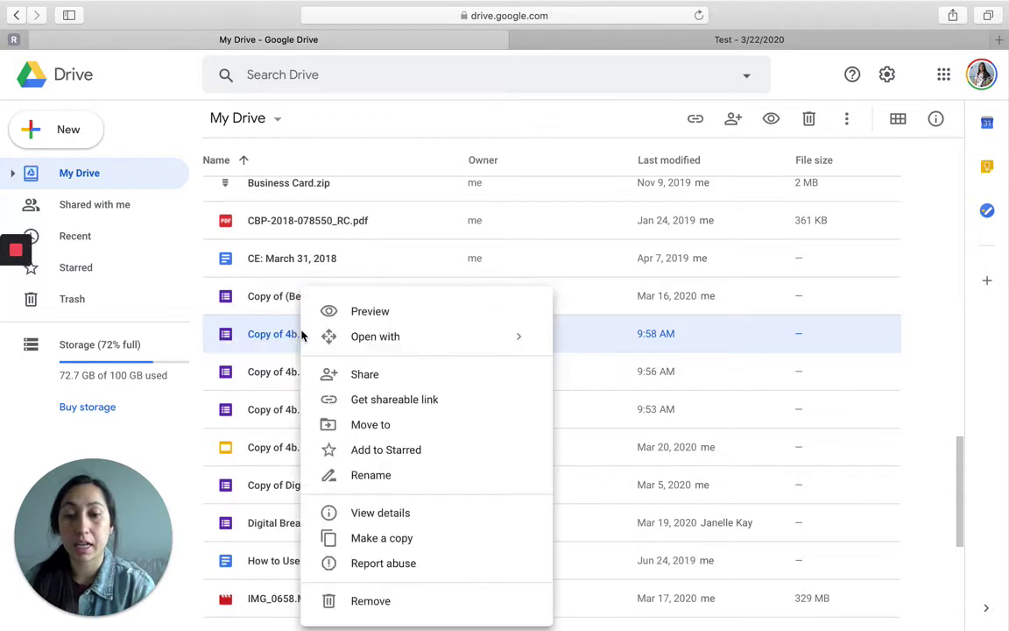
left_click(378, 428)
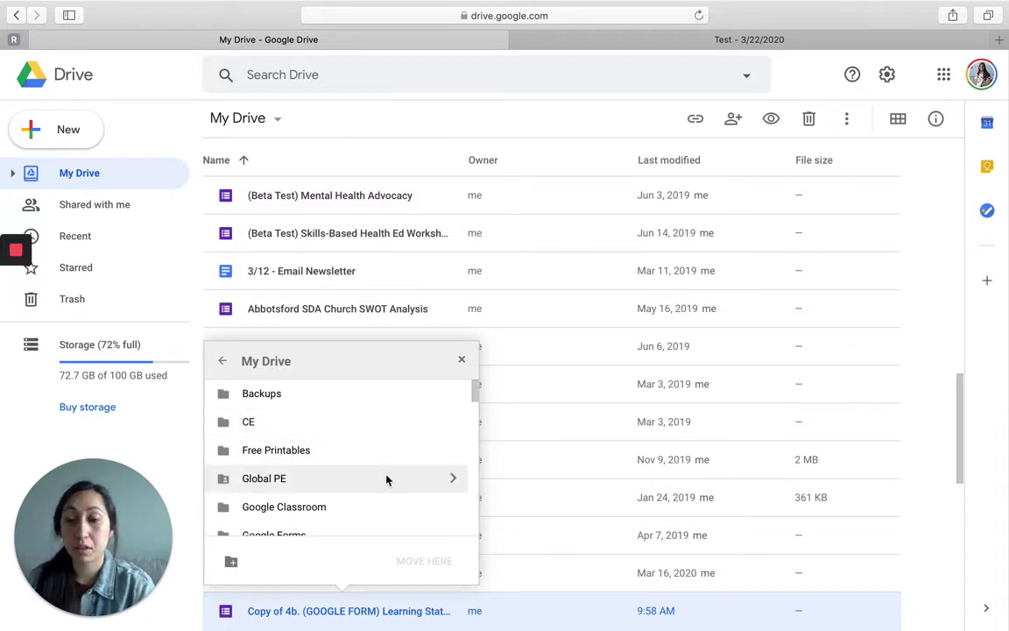
scroll(386, 479, "down", 1)
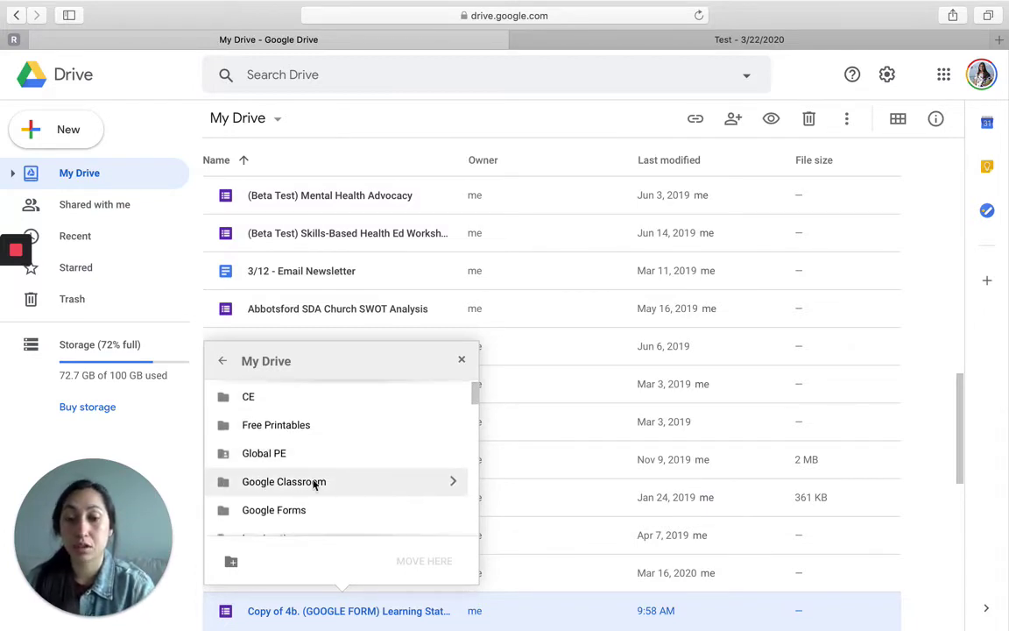
left_click(449, 480)
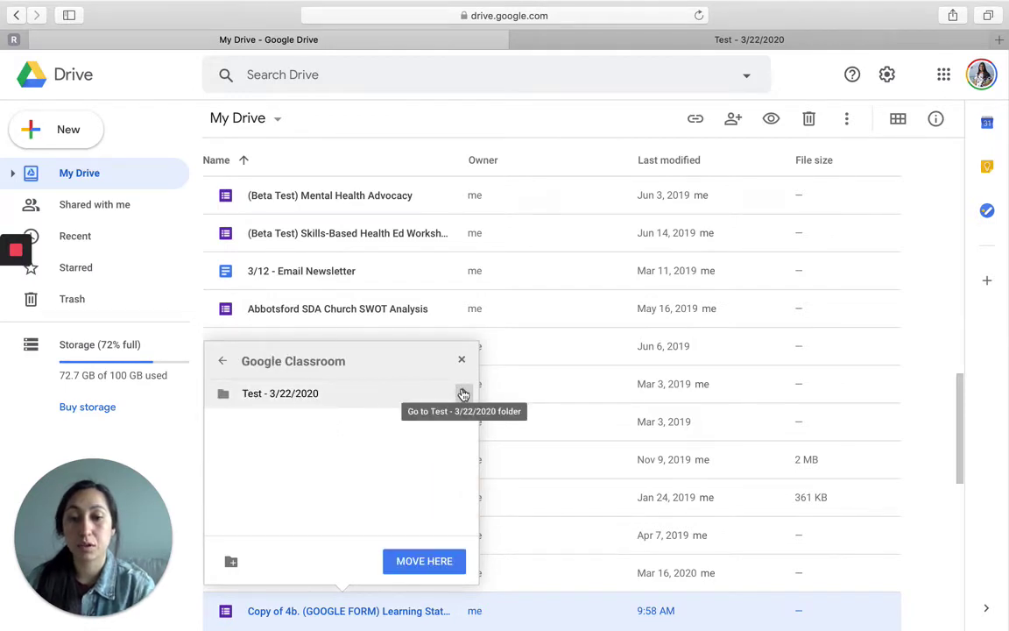
left_click(462, 392)
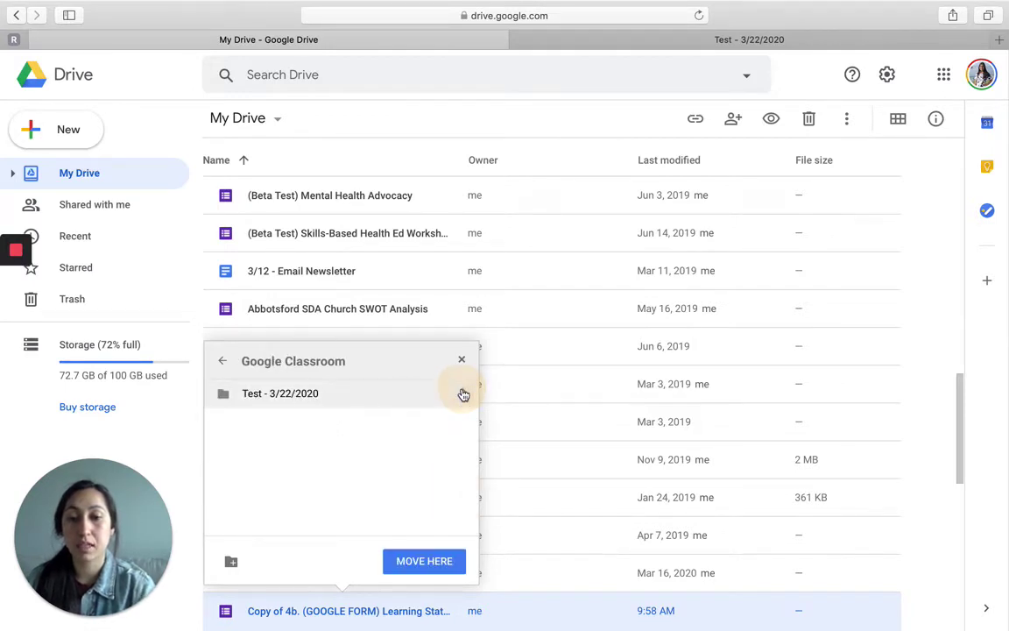
left_click(421, 560)
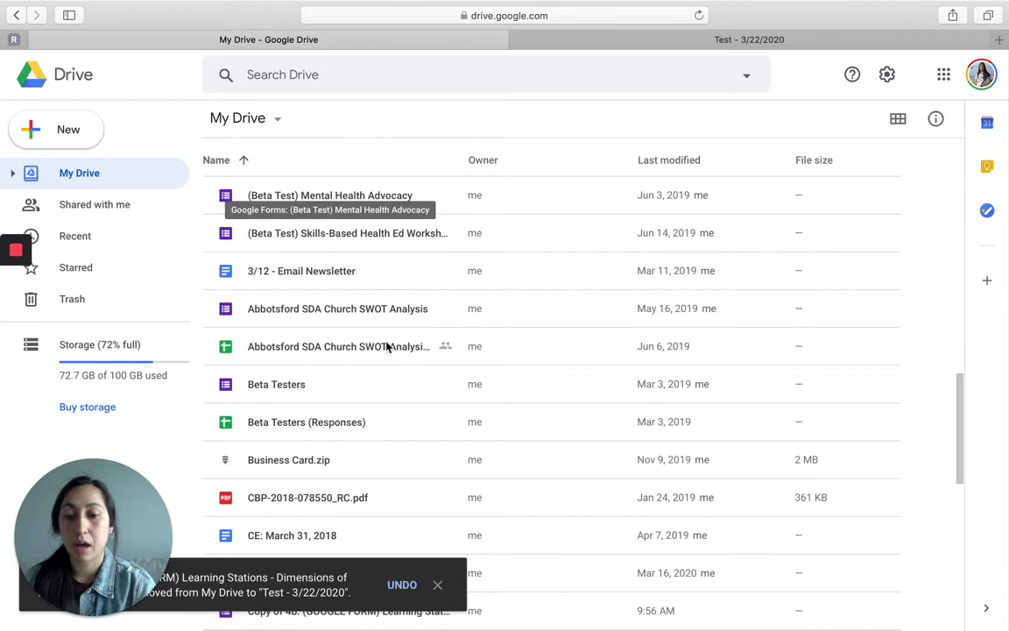
Step: Open the Google Classroom > Test - 3/22/2020 folder in Drive
scroll(386, 347, "up", 5)
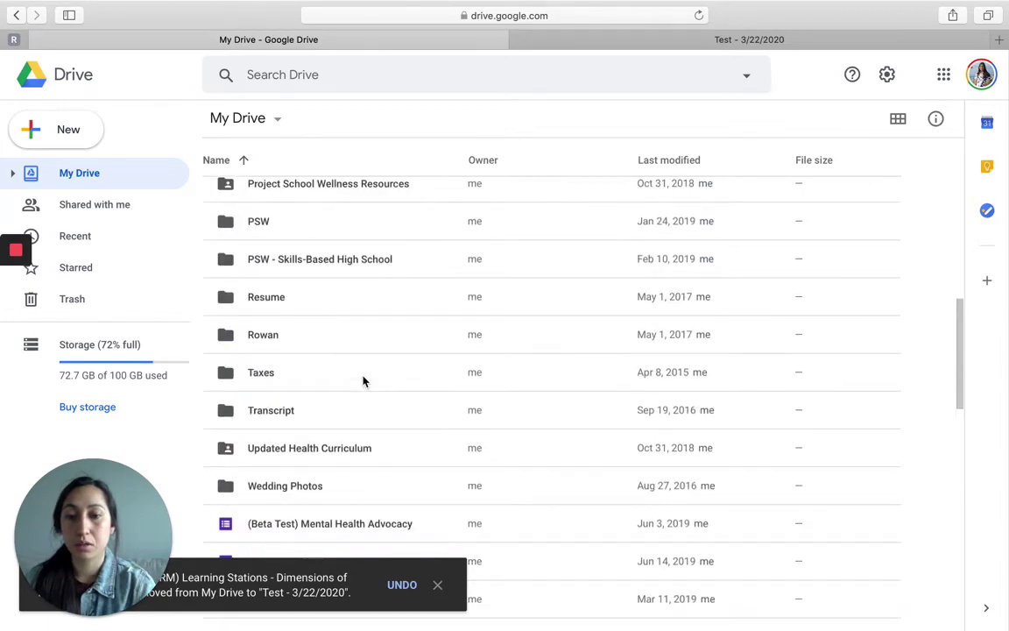
scroll(364, 381, "up", 10)
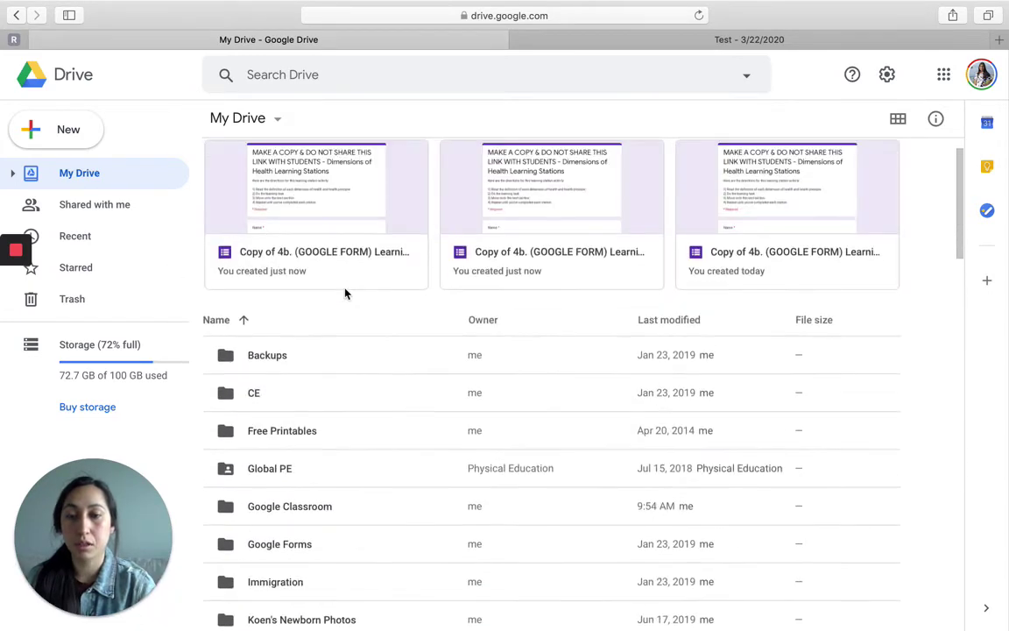
left_click(289, 545)
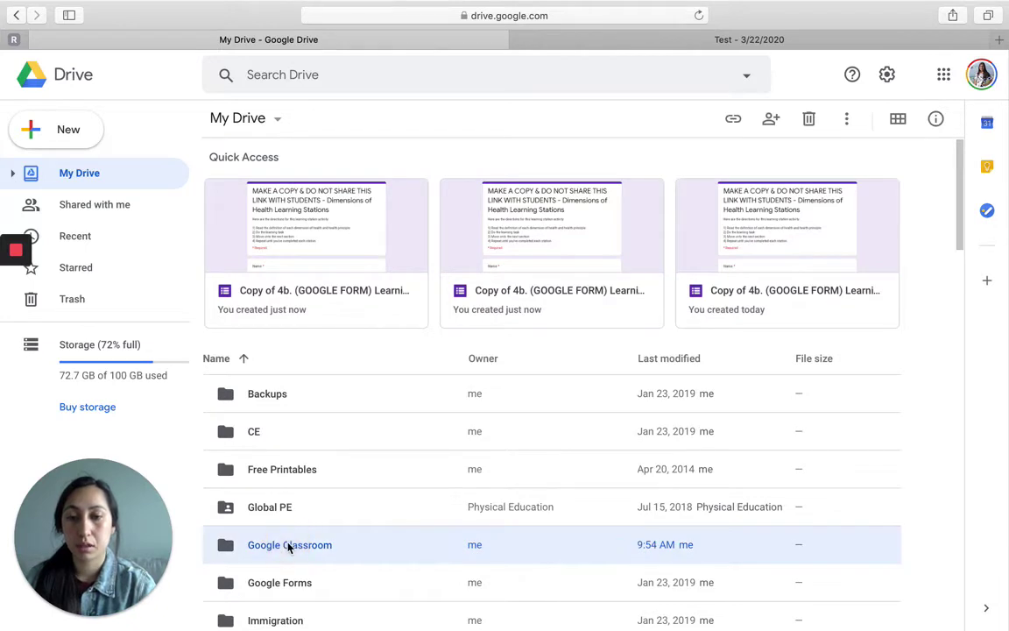
double_click(289, 545)
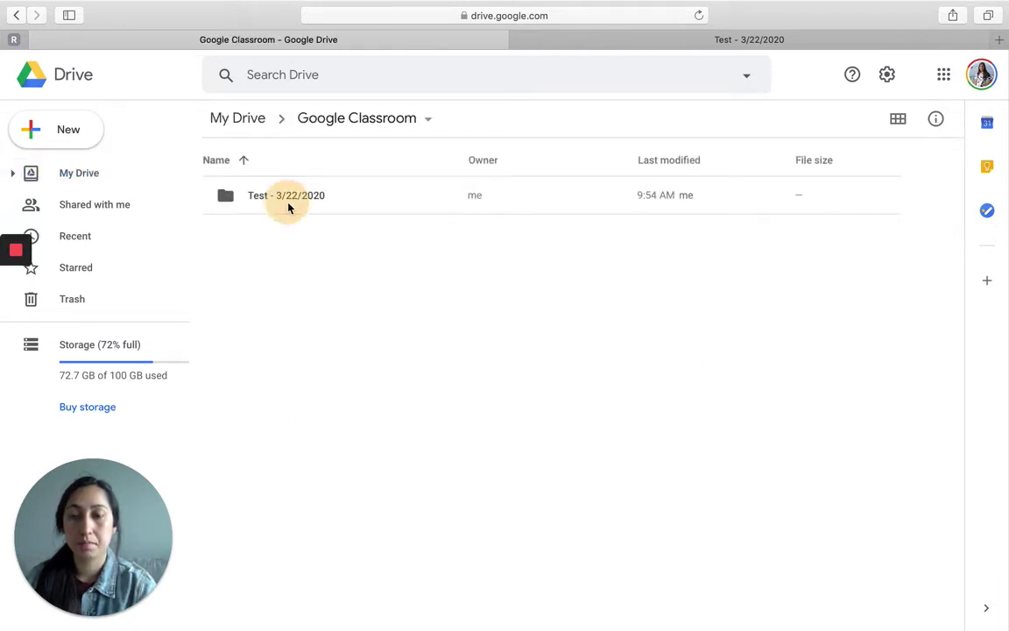
left_click(288, 208)
double_click(289, 207)
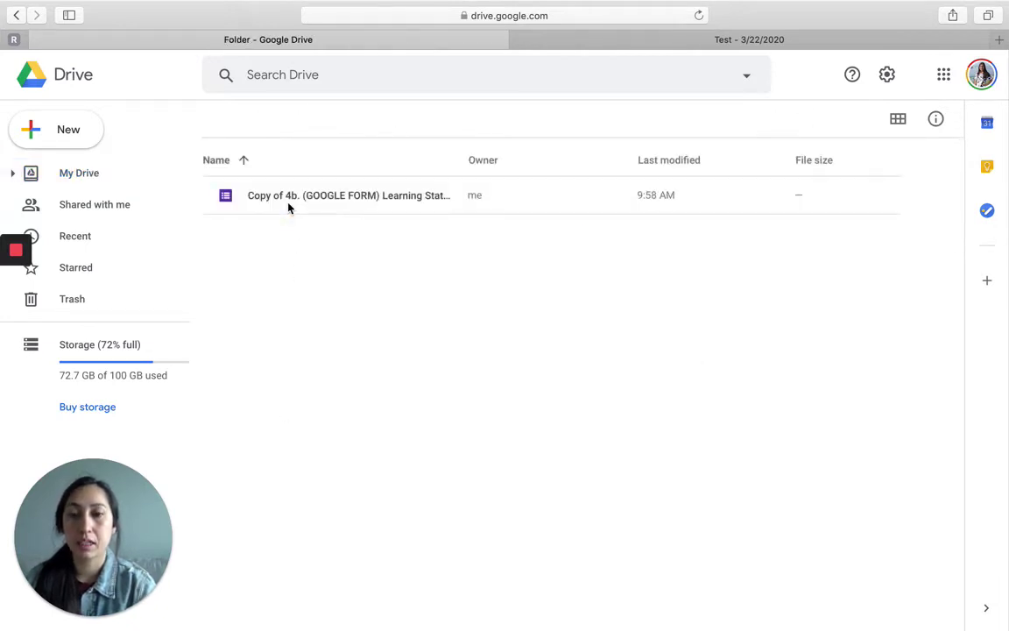
Step: Rename the copy to 'TEST - 3/22/2020 - (GOOGLE FORM) Learning Stations' and open it
right_click(317, 199)
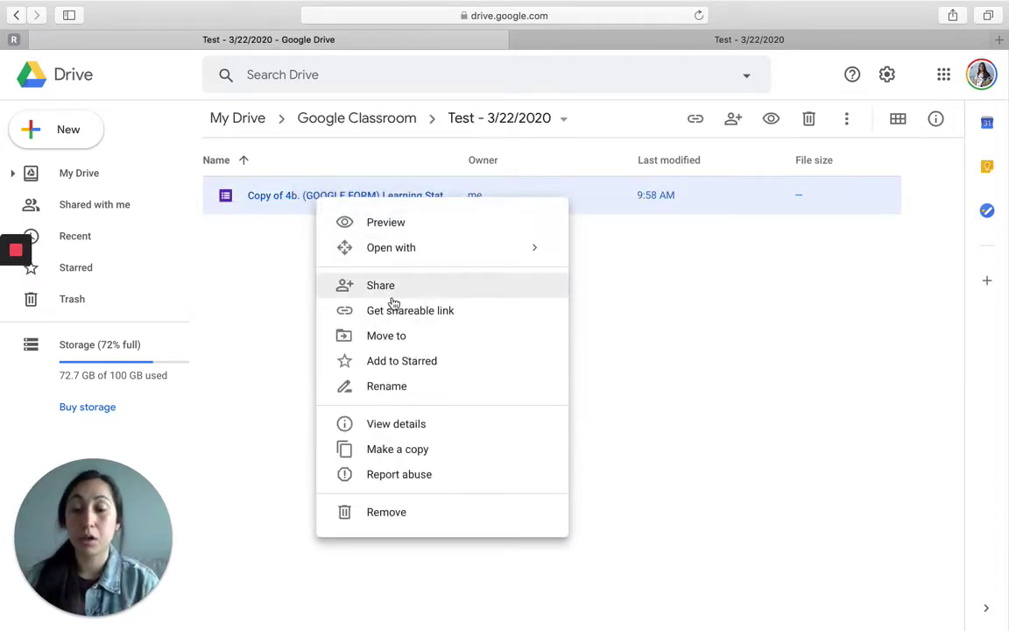
left_click(403, 388)
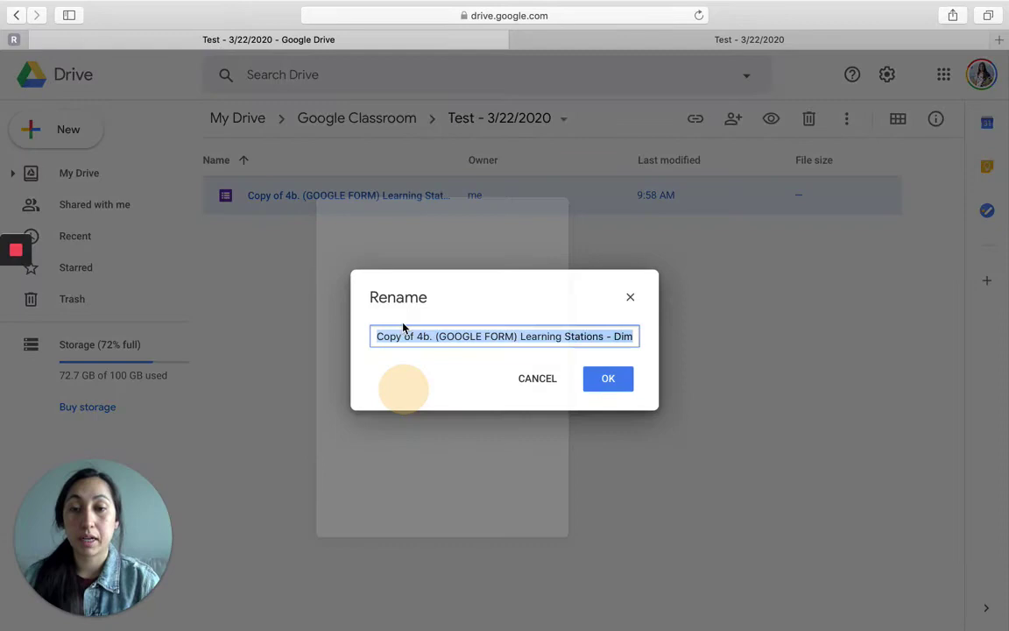
left_click(406, 336)
left_click_drag(354, 338, 440, 345)
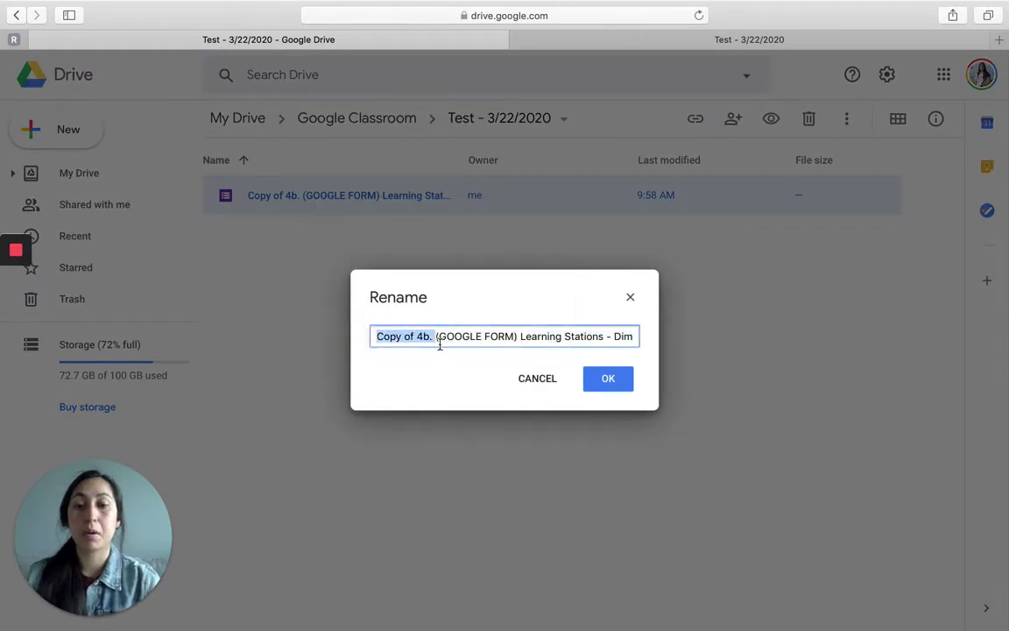
key("BackSpace")
type("TEST ")
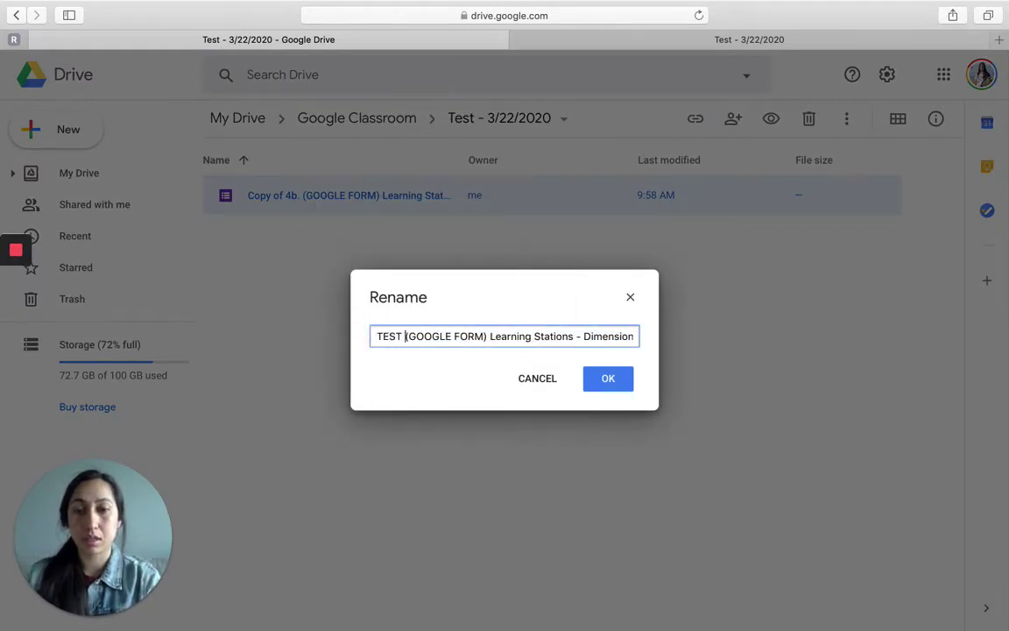
type("- 3/22")
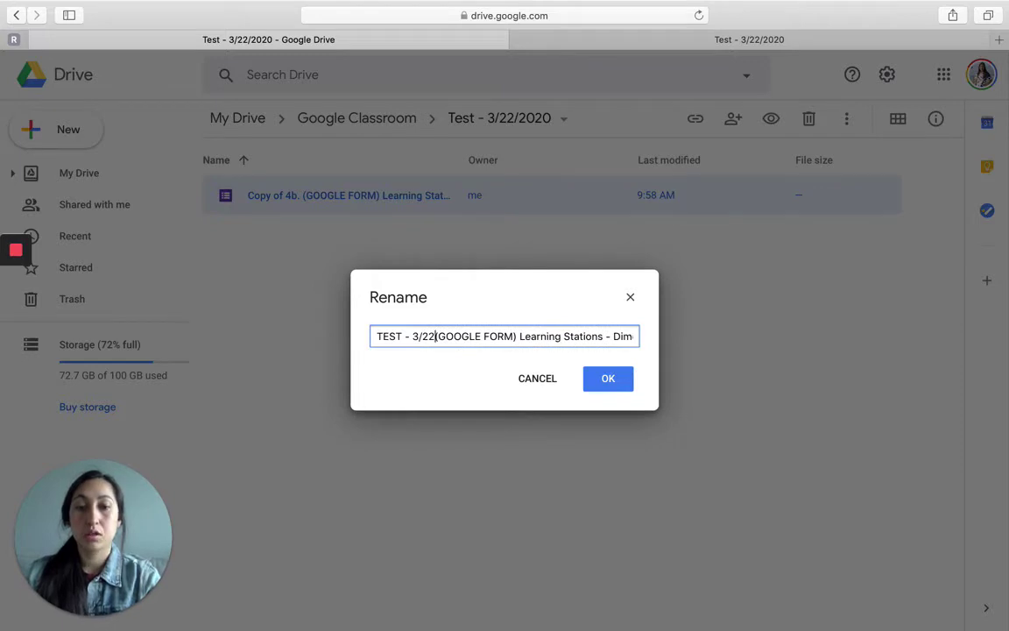
type("/2020 -")
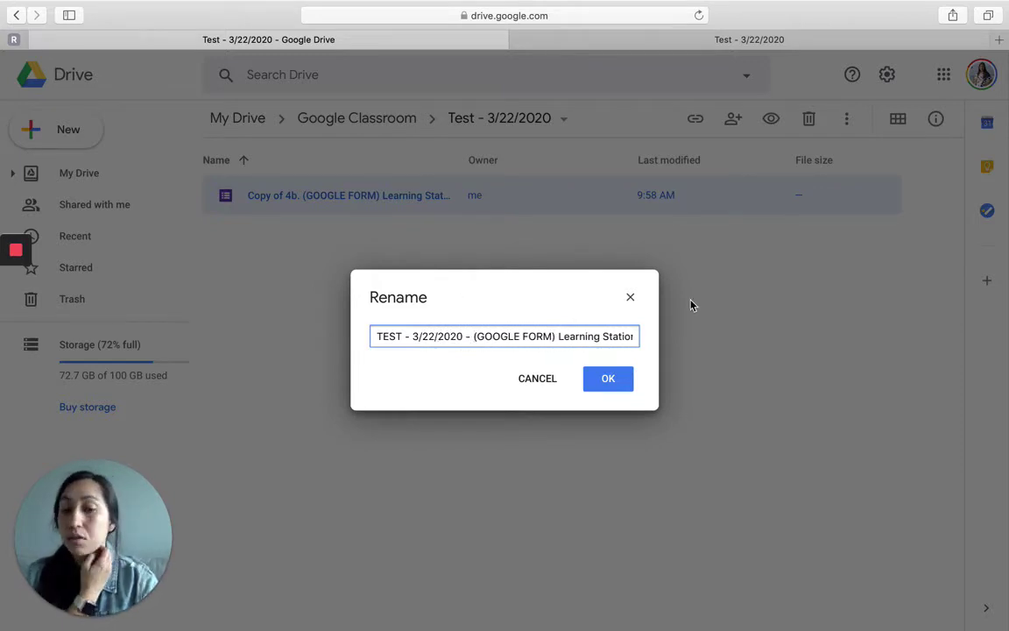
left_click(608, 382)
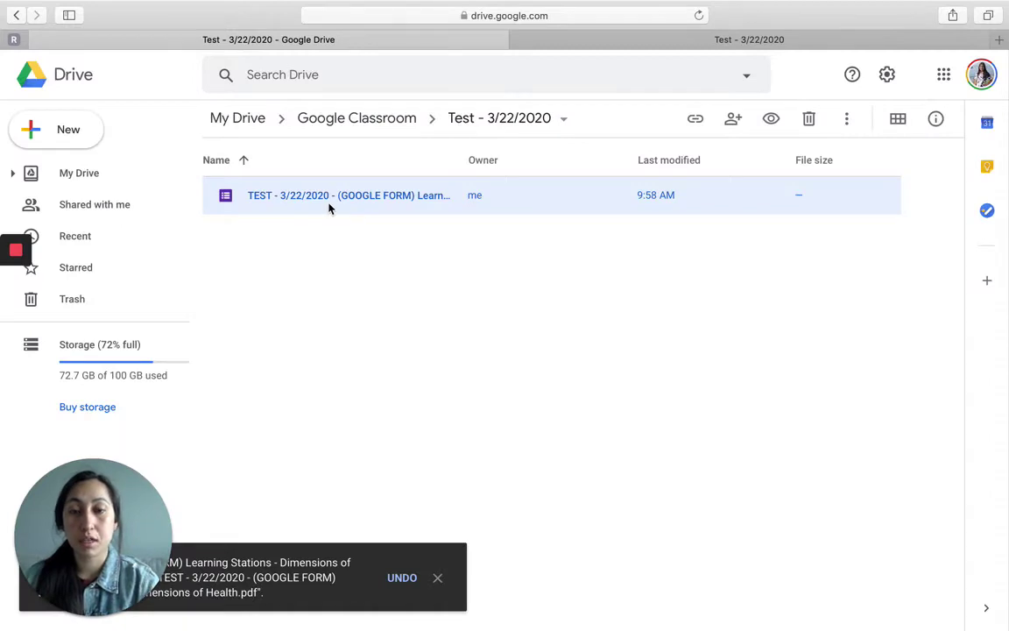
left_click(328, 208)
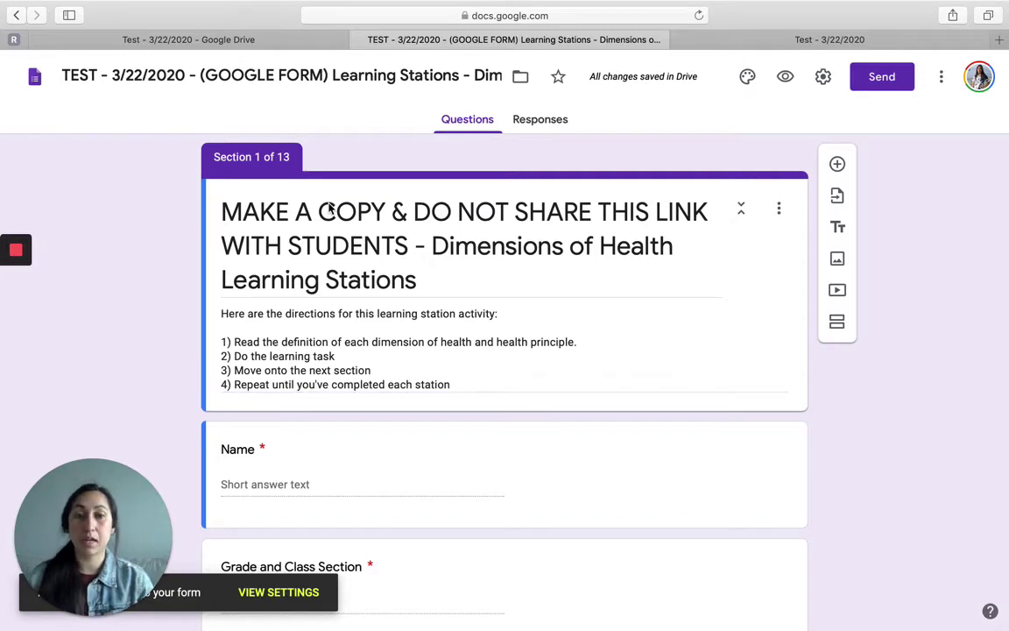
Step: Delete the MAKE A COPY warning so the title reads 'Dimensions of Health Learning Stations'
left_click(417, 240)
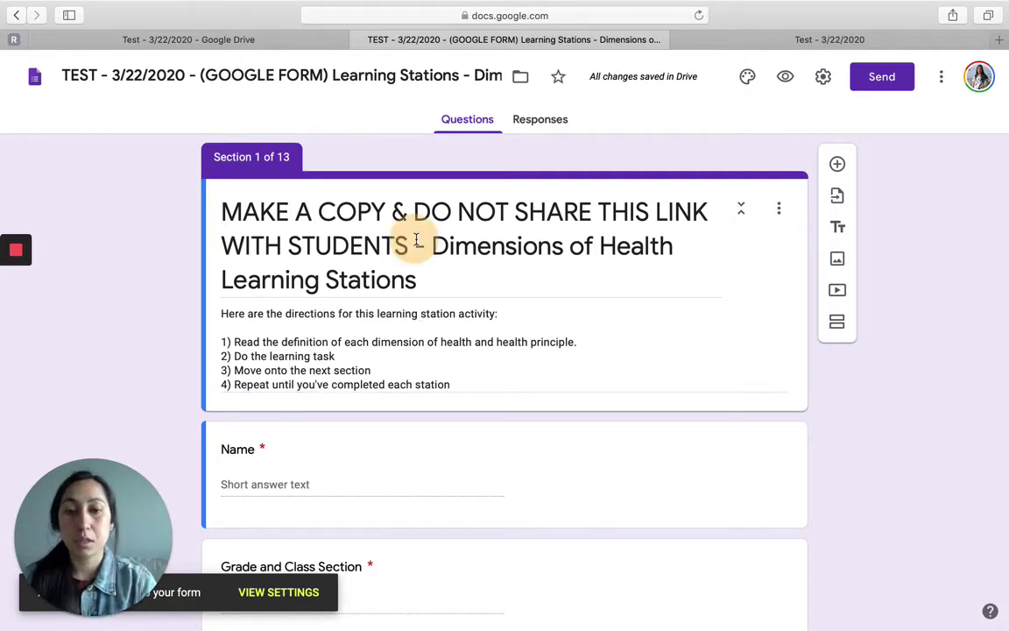
double_click(417, 240)
key("shift+super+Up")
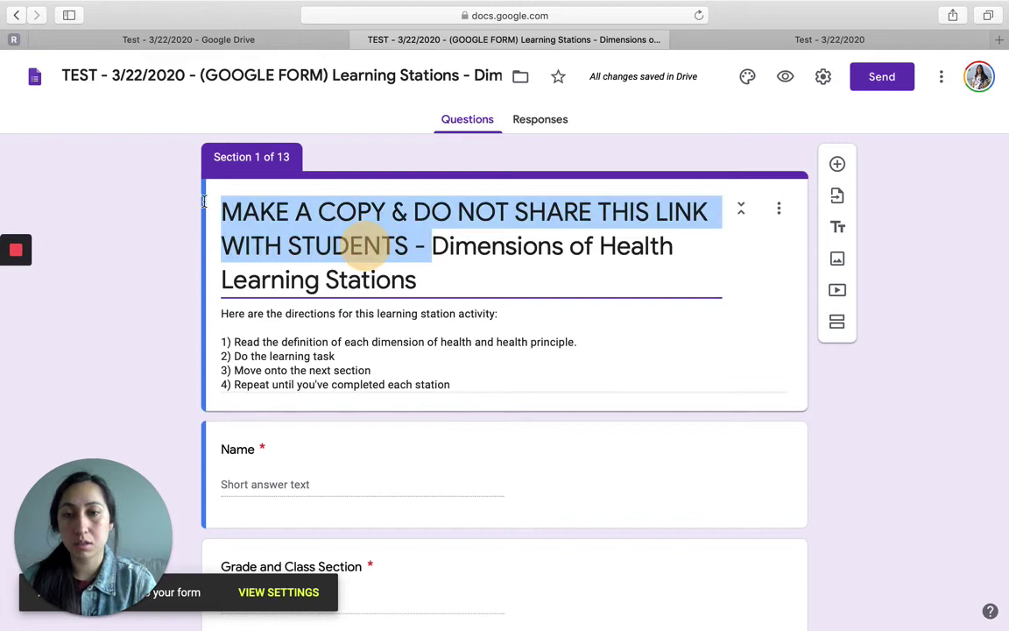
key("BackSpace")
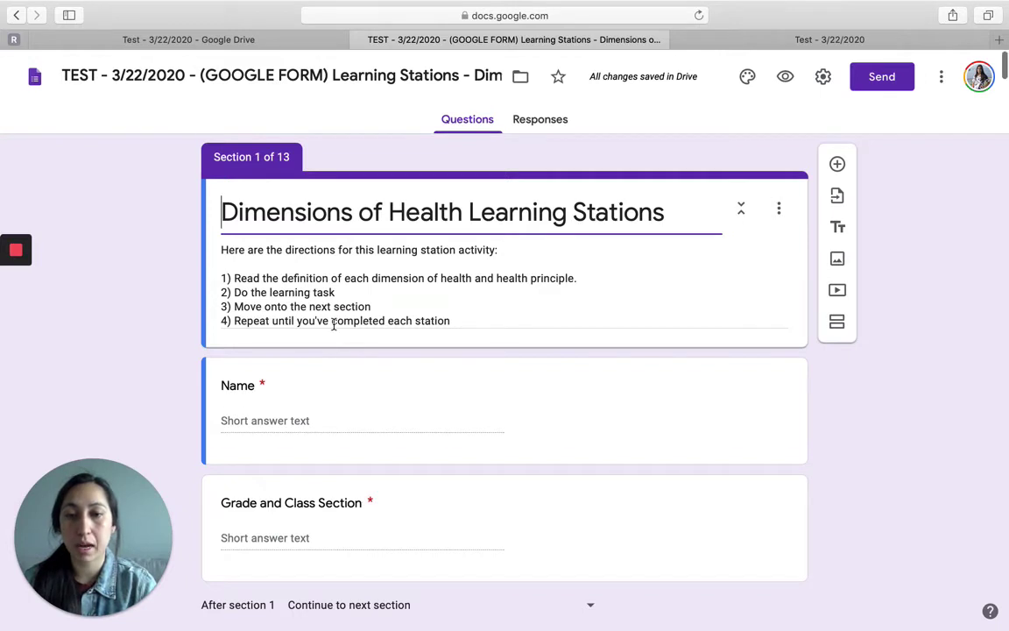
Step: Change the Grade and Class Section question to Multiple choice
scroll(333, 326, "down", 1)
scroll(324, 380, "down", 2)
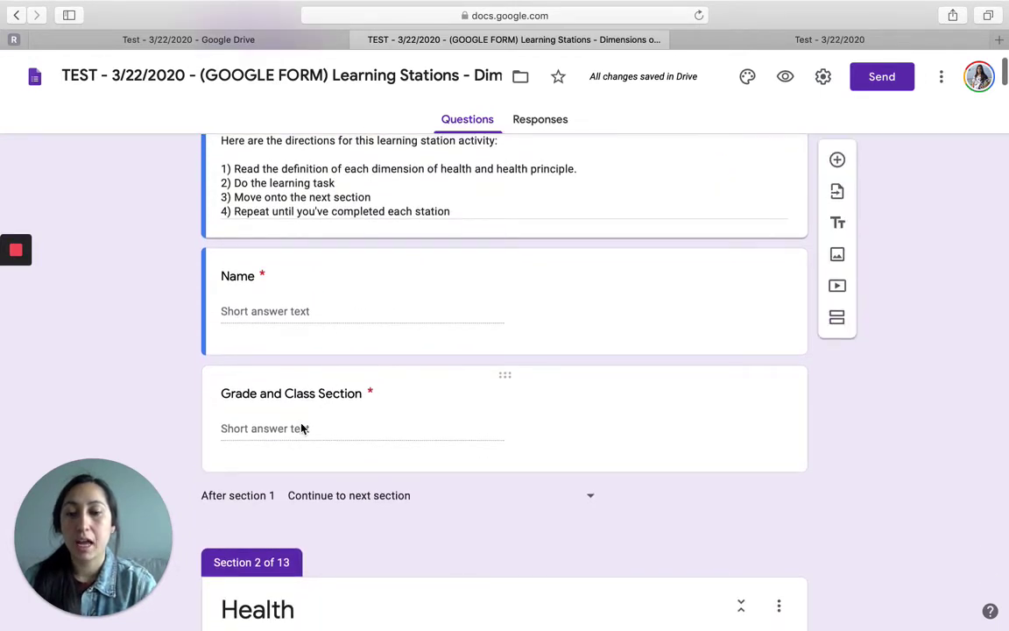
left_click(302, 428)
left_click(698, 403)
left_click(708, 244)
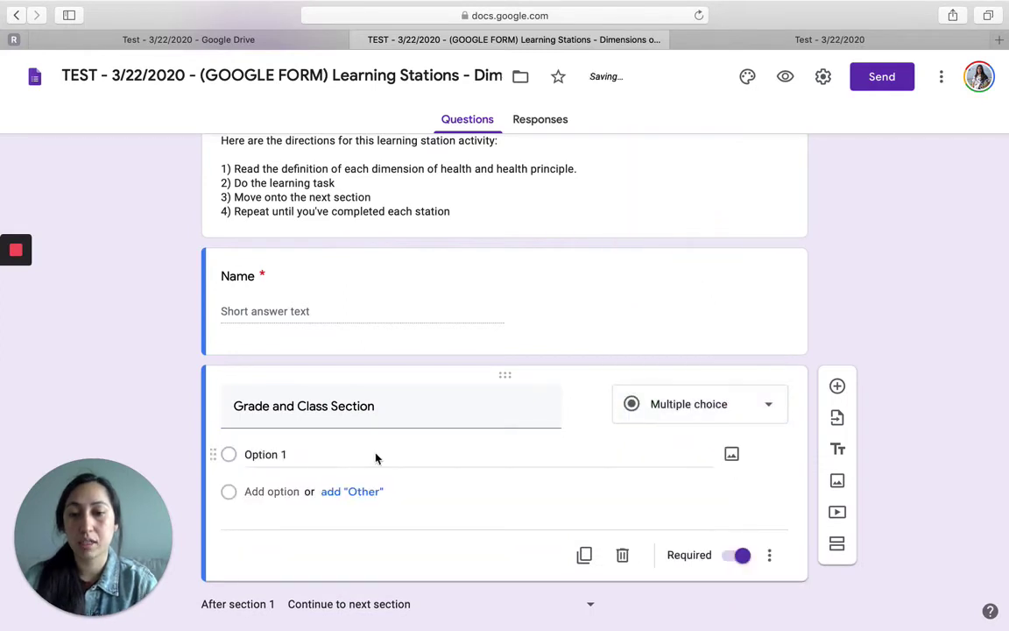
Step: Add the choices 'Grade 8, Section A', 'Grade 8, Section B' and 'Grade 8, Section C'
left_click(277, 454)
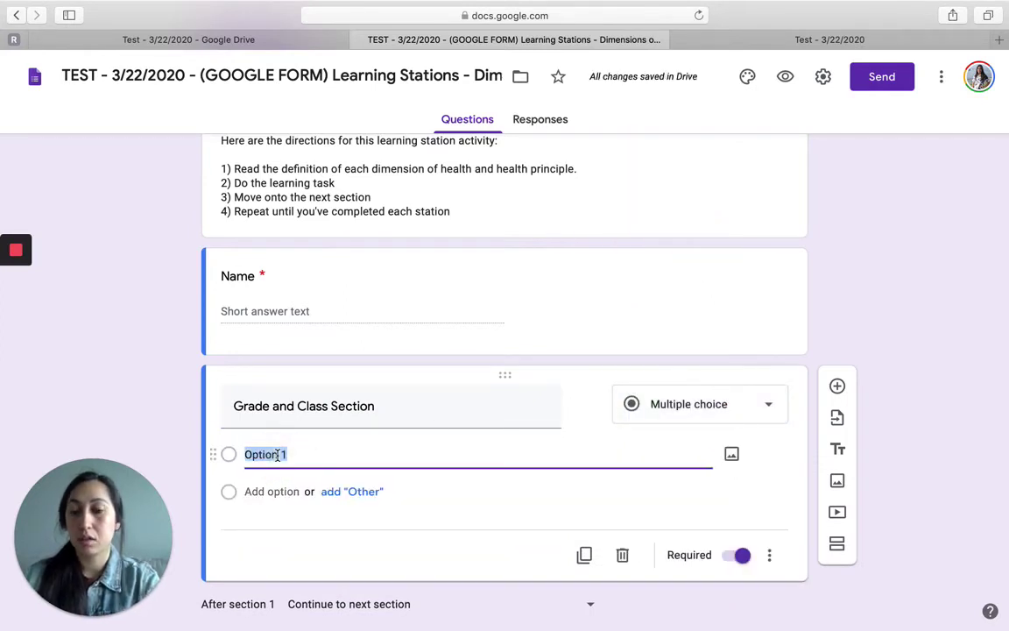
type("Grade 8, Section")
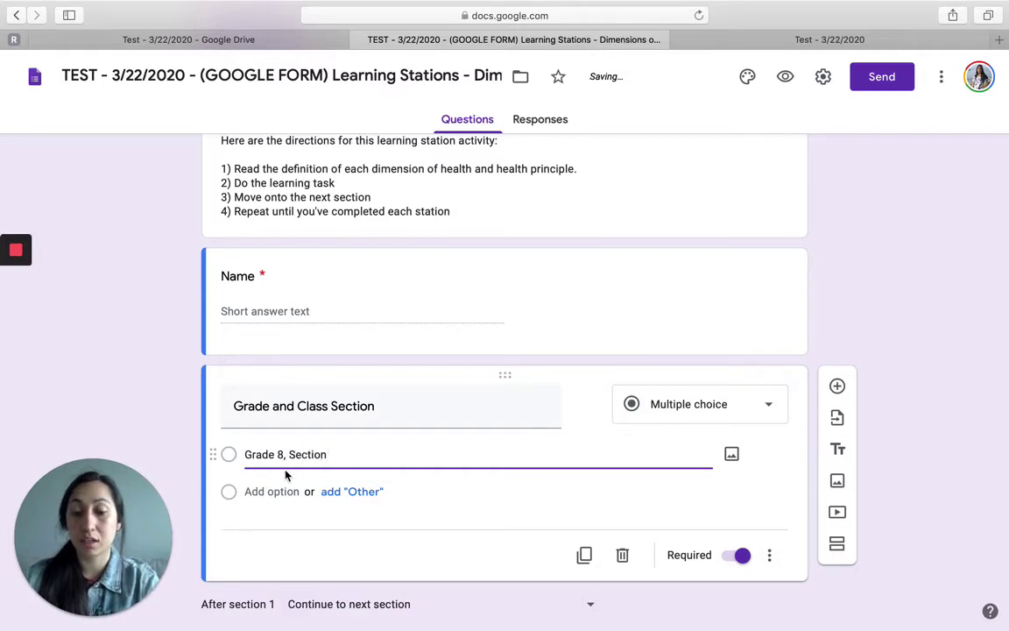
type(" A")
left_click(274, 493)
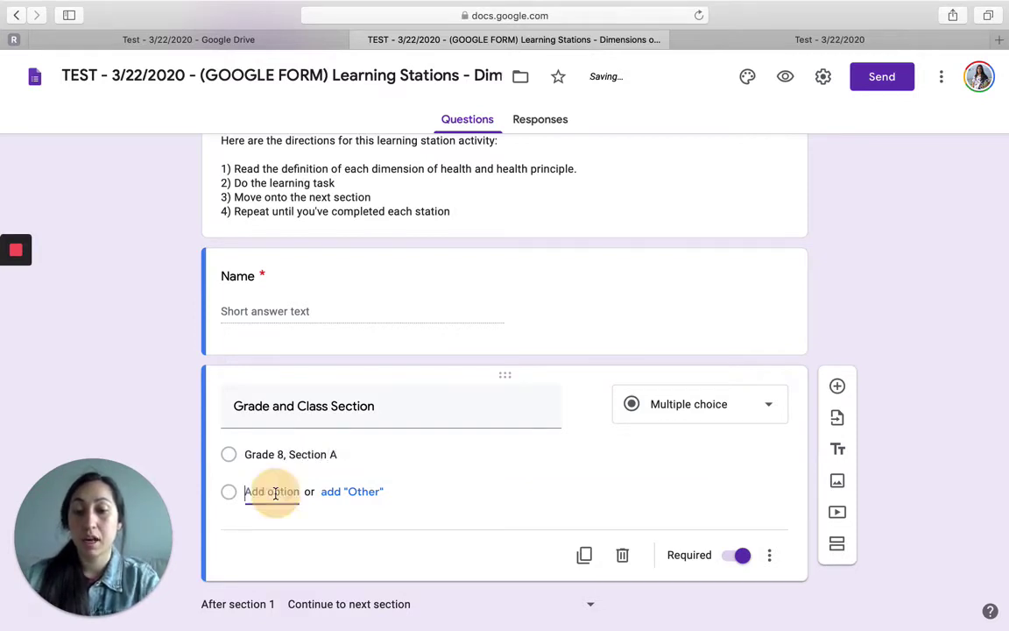
type("Grade 8, Se")
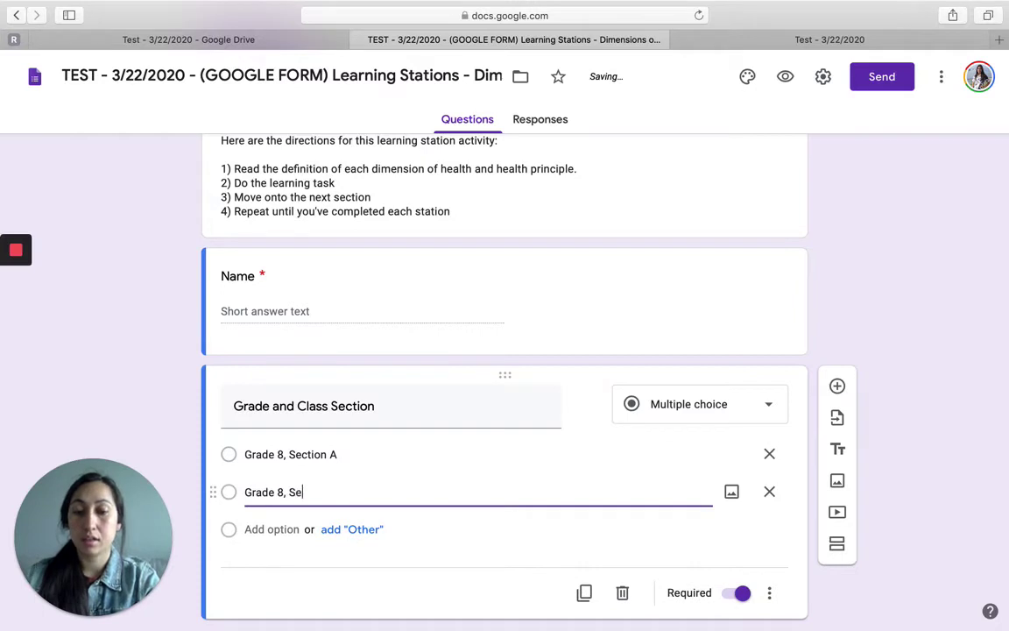
type("ction B")
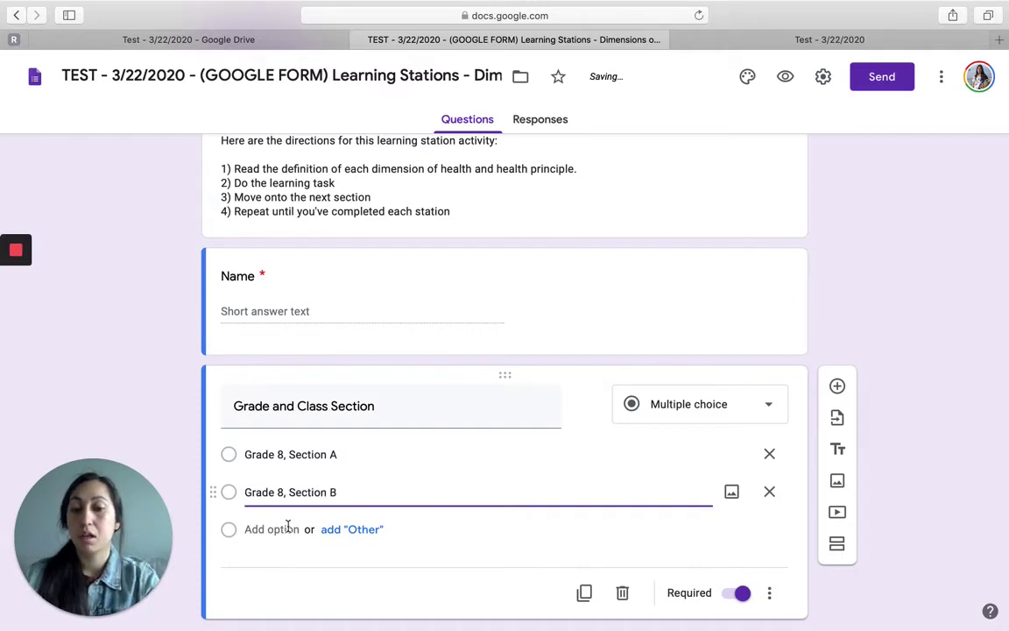
left_click(278, 530)
type("Grade ")
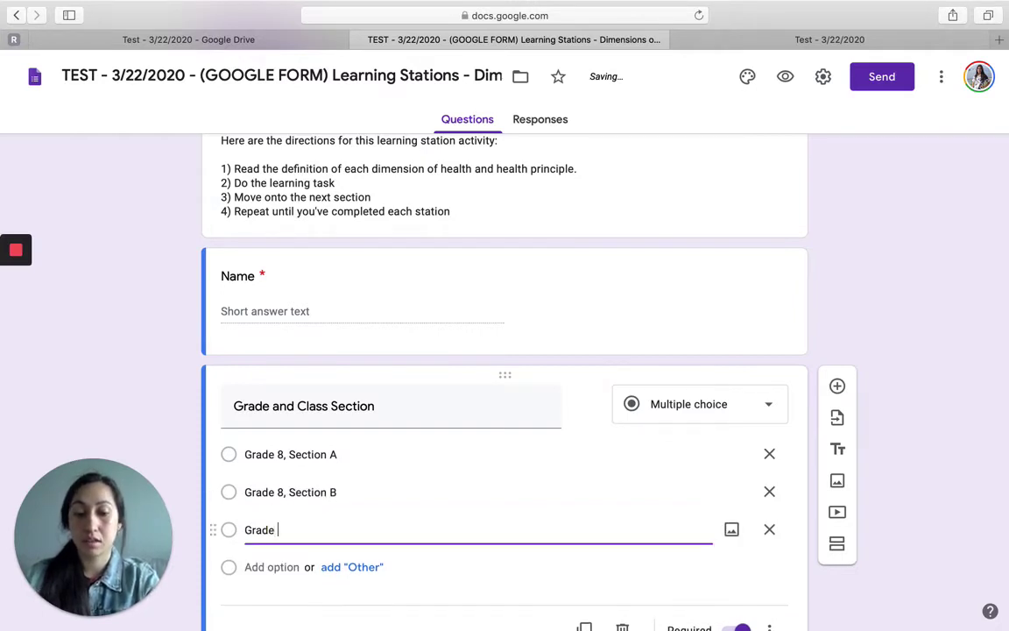
type("8, Section C")
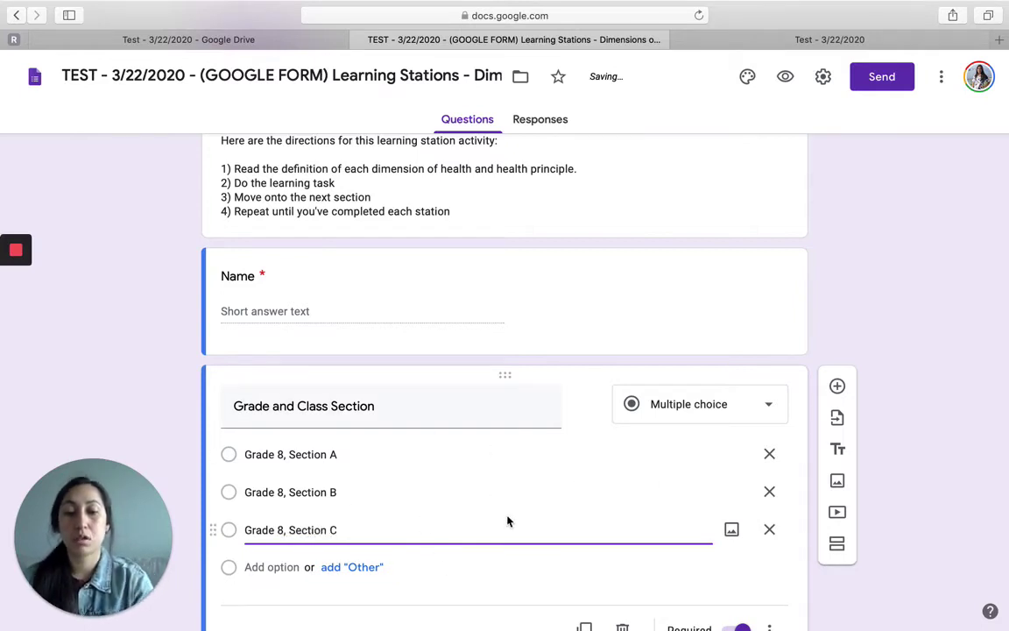
scroll(507, 522, "down", 2)
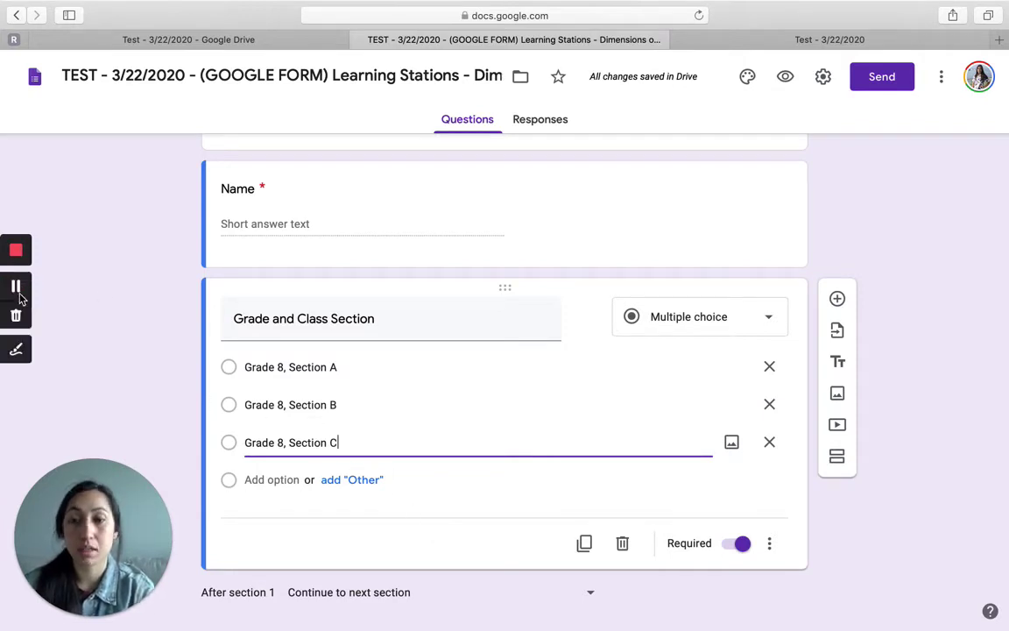
left_click(18, 288)
scroll(331, 408, "down", 3)
scroll(331, 407, "down", 2)
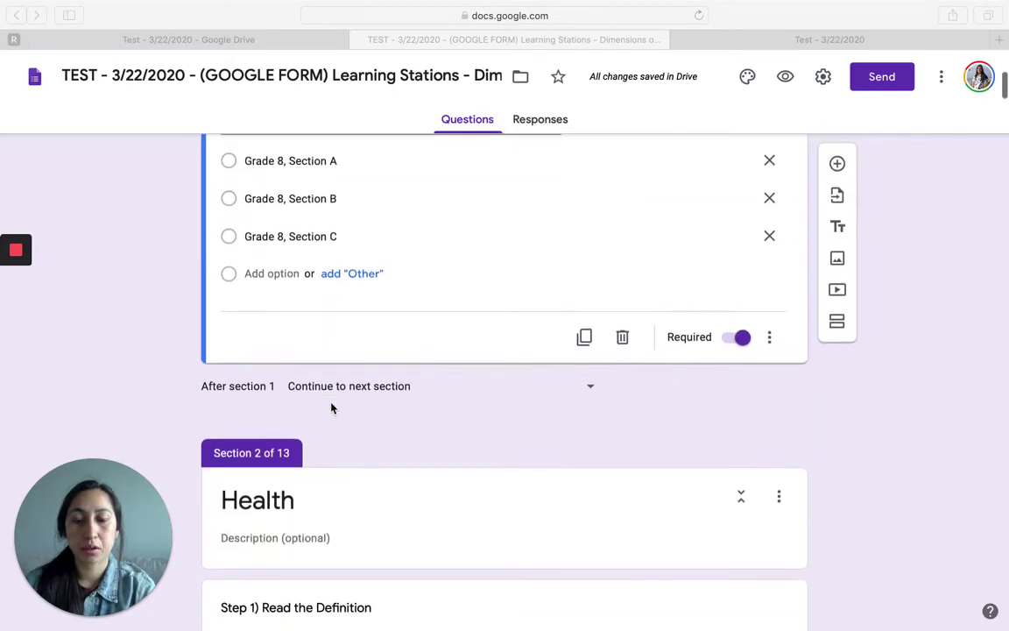
scroll(331, 407, "up", 6)
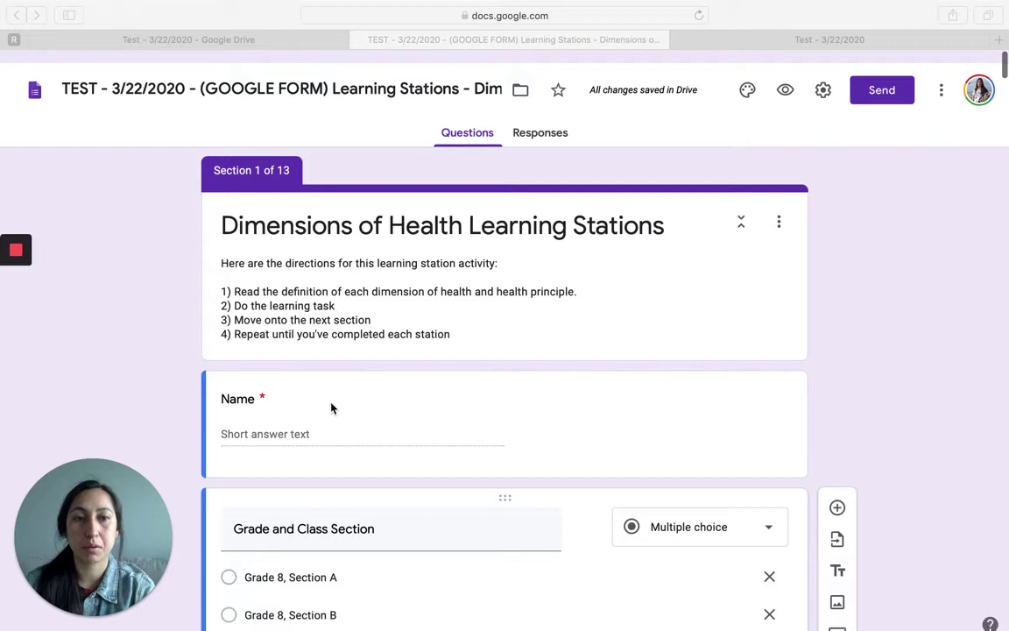
left_click(331, 407)
scroll(332, 407, "down", 1)
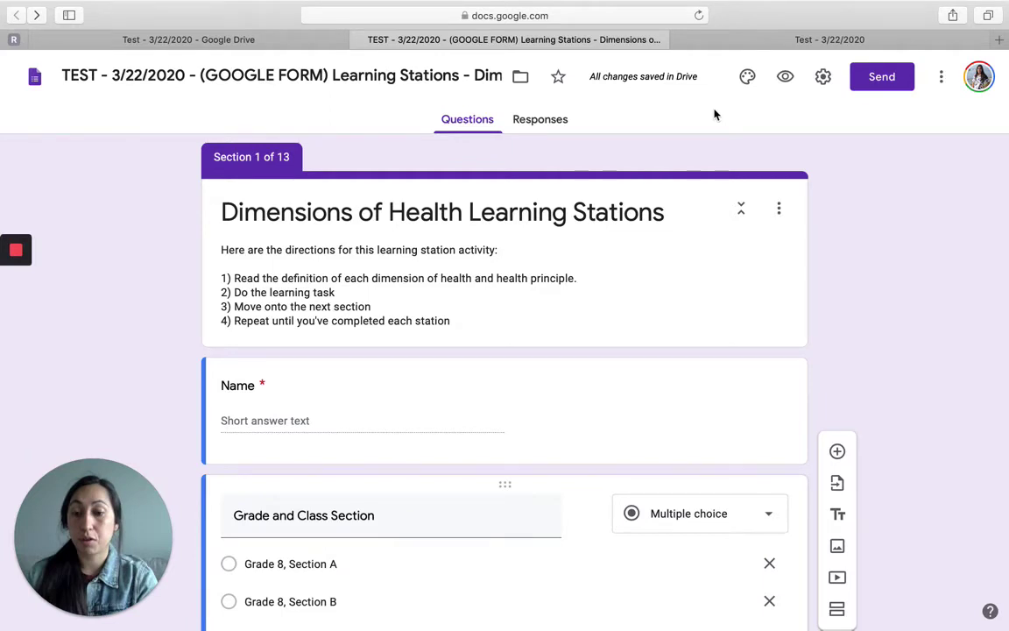
Step: Create a new assignment from the Classwork page of the Test - 3/22/2020 class
left_click(750, 40)
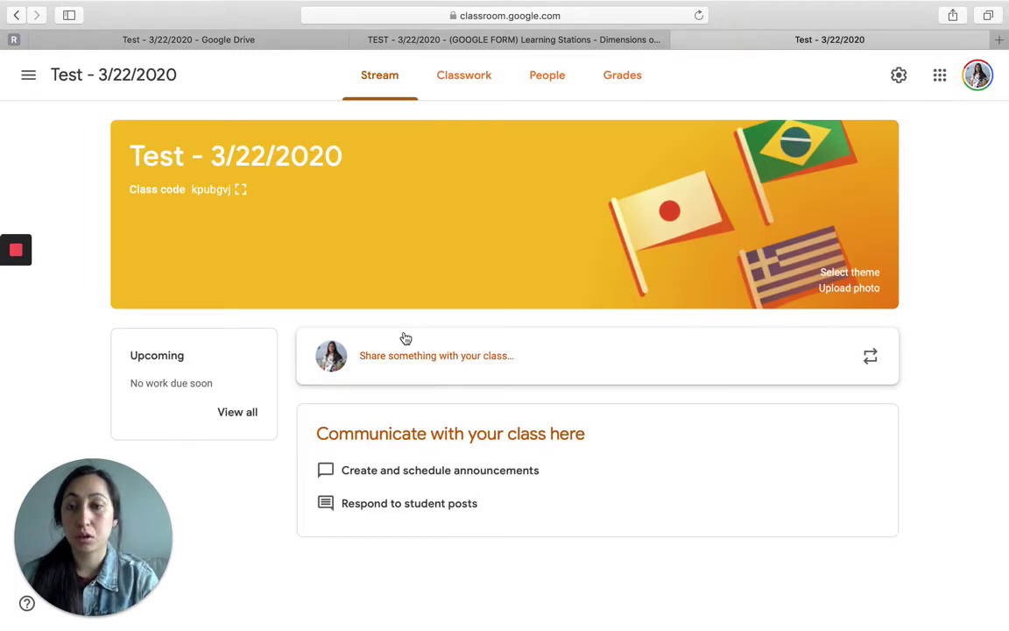
left_click(464, 75)
left_click(265, 139)
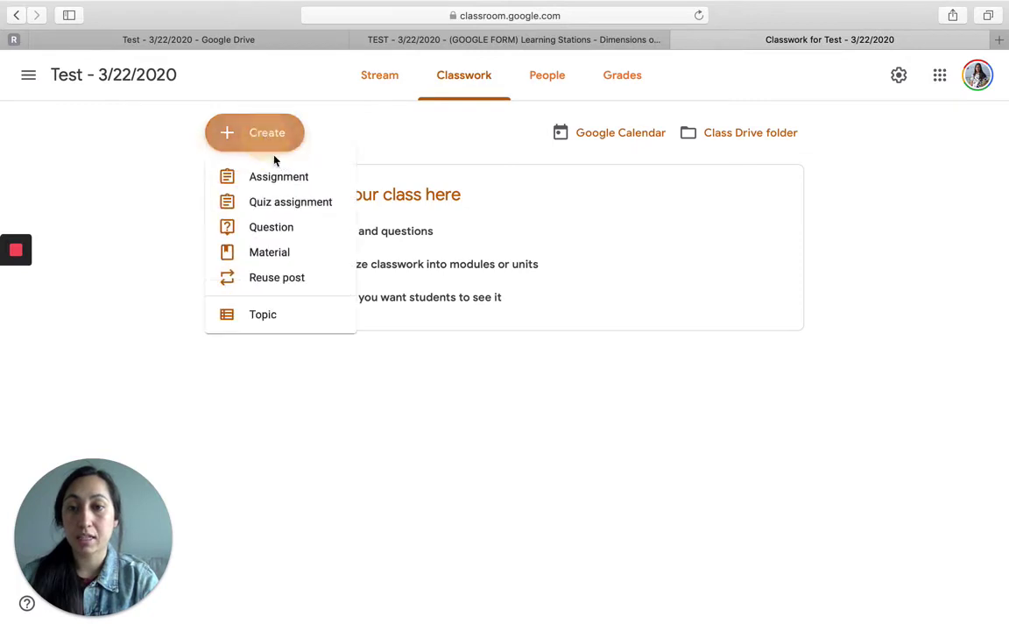
left_click(281, 179)
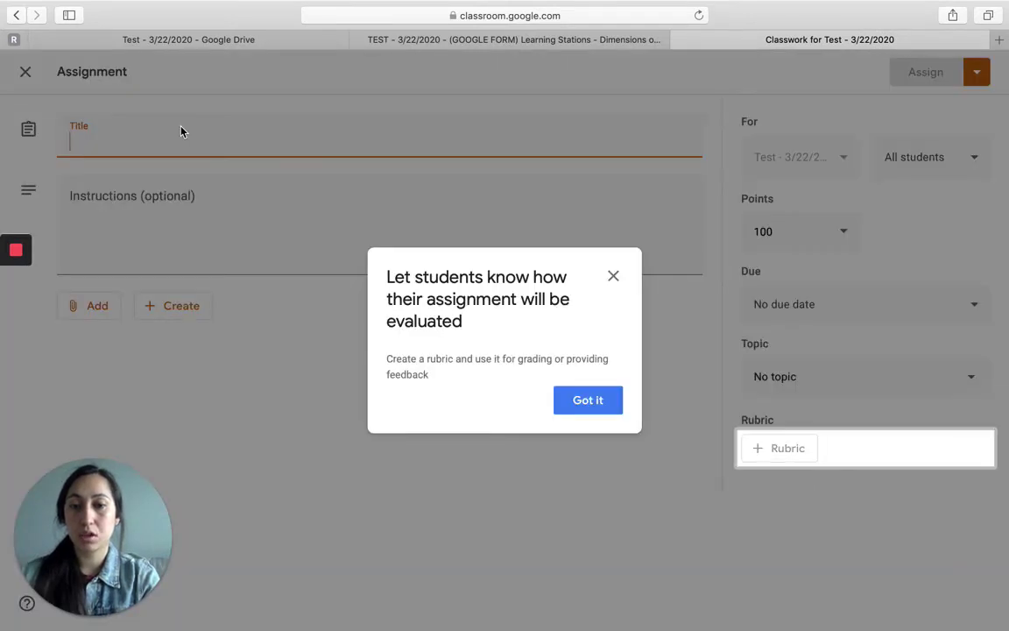
Step: Dismiss the rubric tip and title the assignment 'Learning Stations - Dimension of Health'
left_click(613, 276)
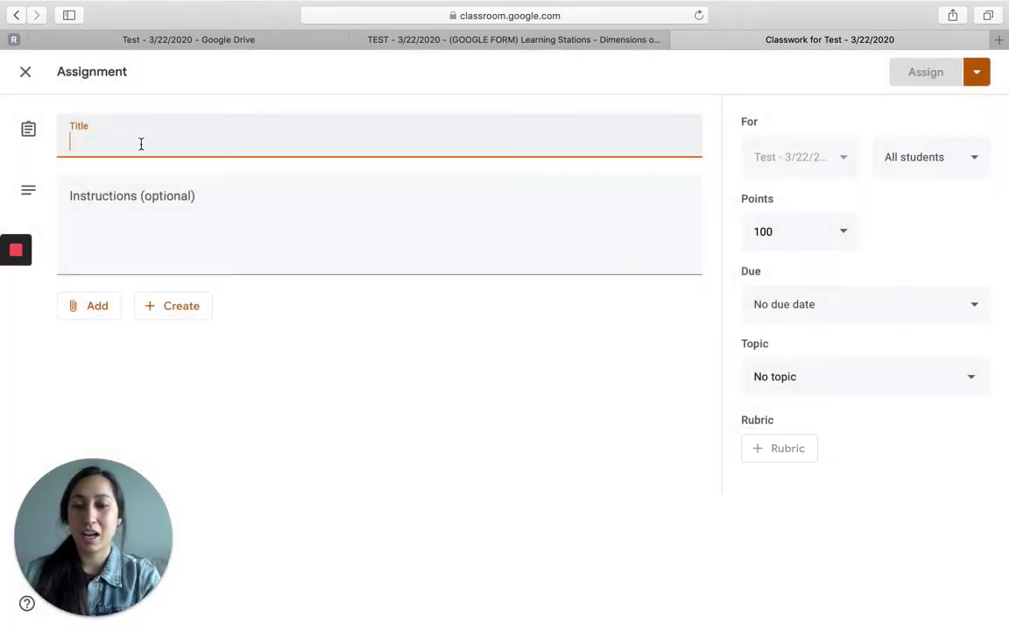
type("Learning Station -")
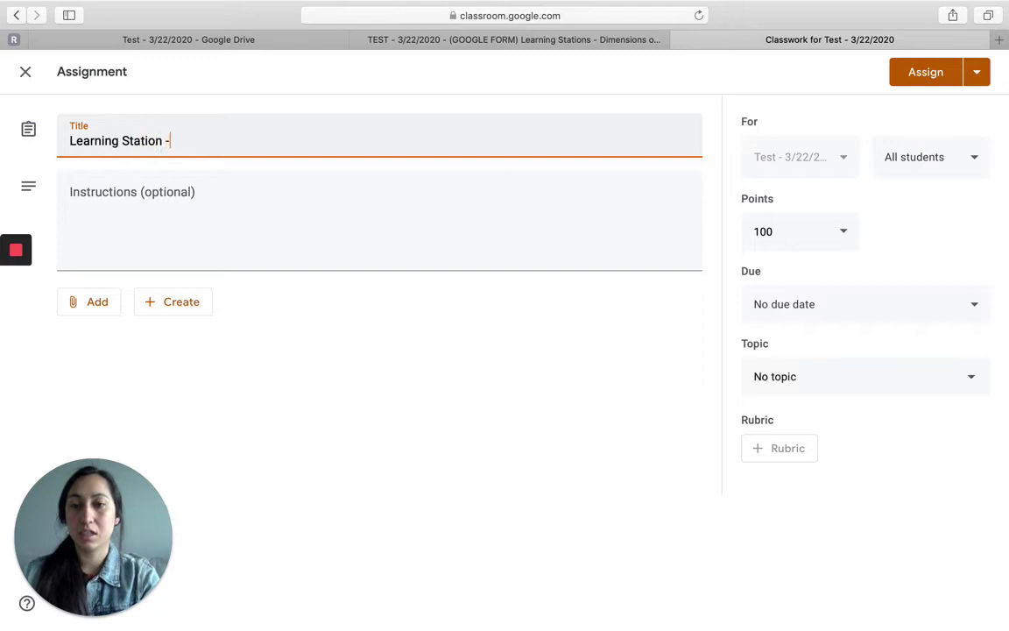
type(" Dimension o")
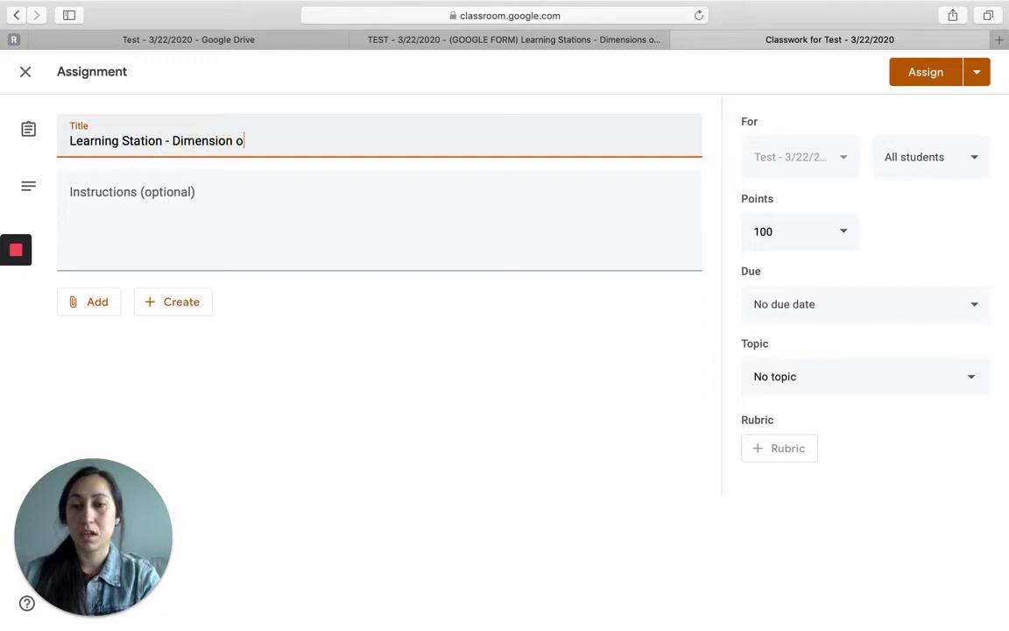
type("f Health")
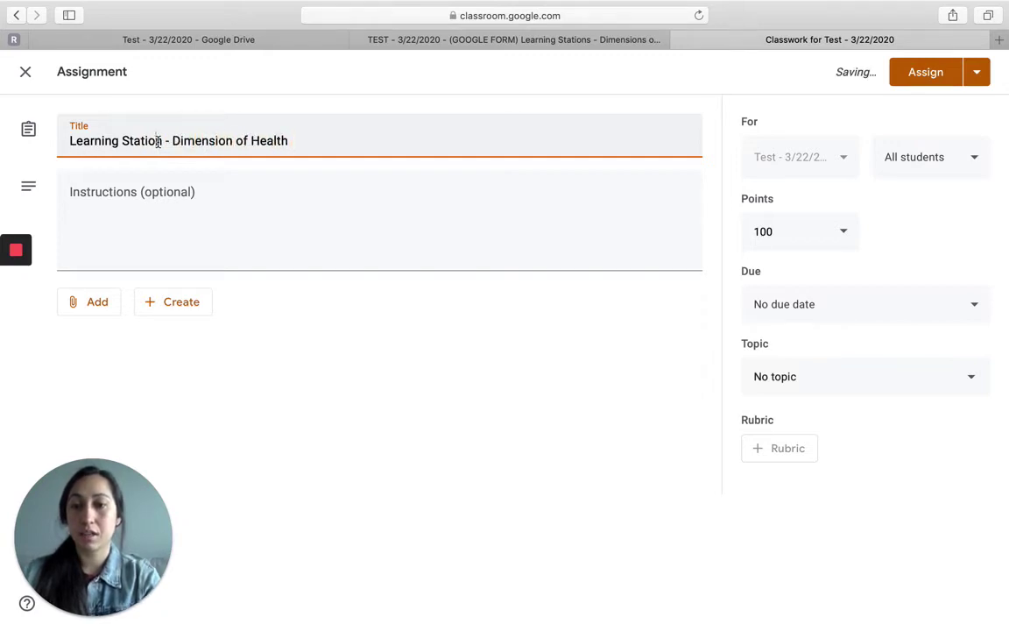
left_click(161, 140)
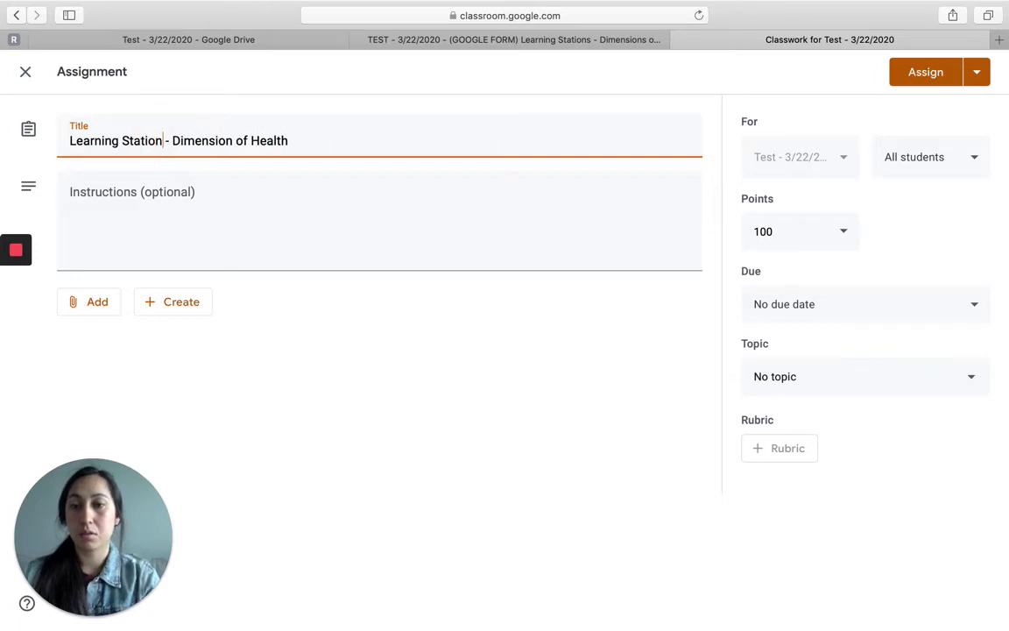
type("s")
left_click(153, 195)
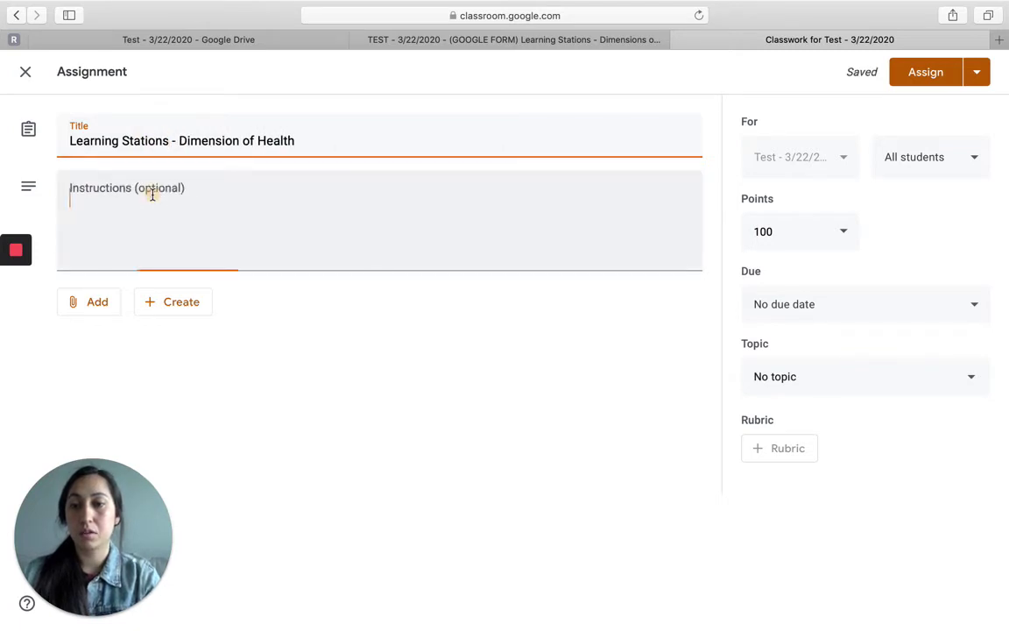
Step: Enter 'Directions...' as instructions and attach the TEST - 3/22/2020 Learning Stations form from Drive
type("Directions...")
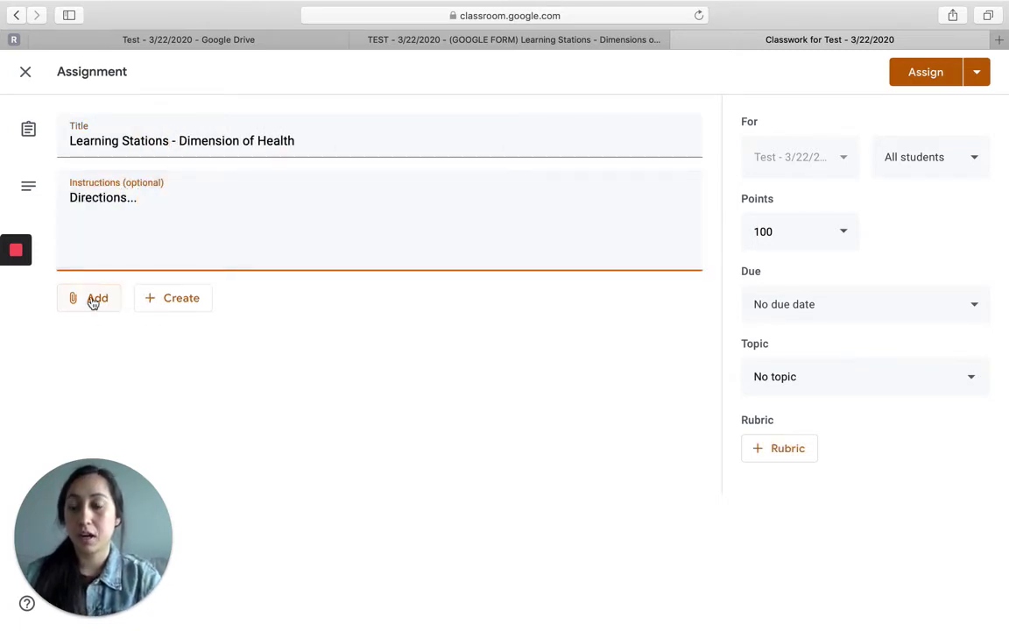
left_click(92, 302)
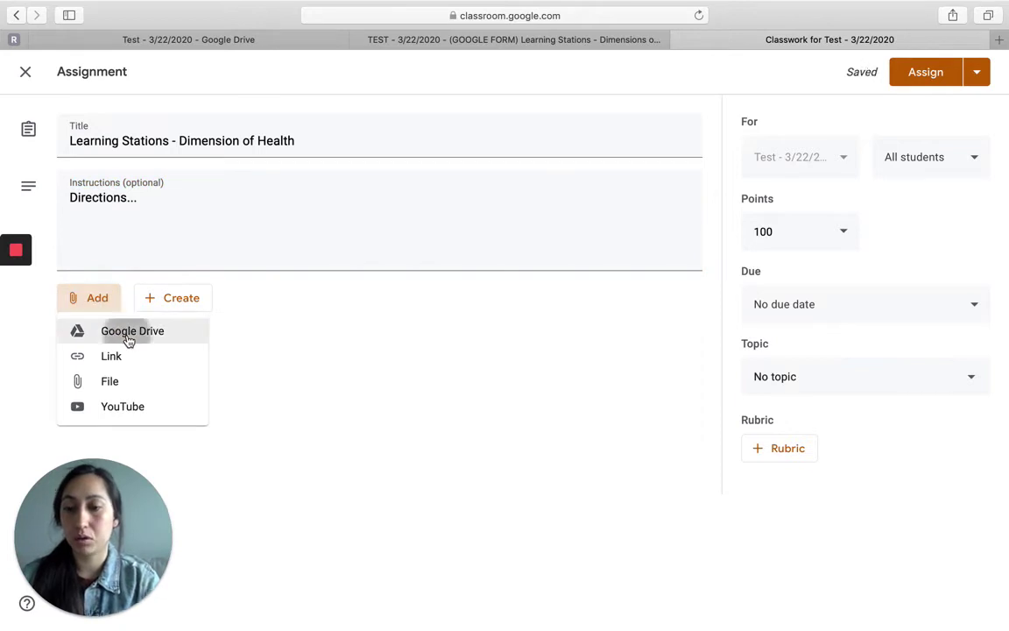
left_click(129, 340)
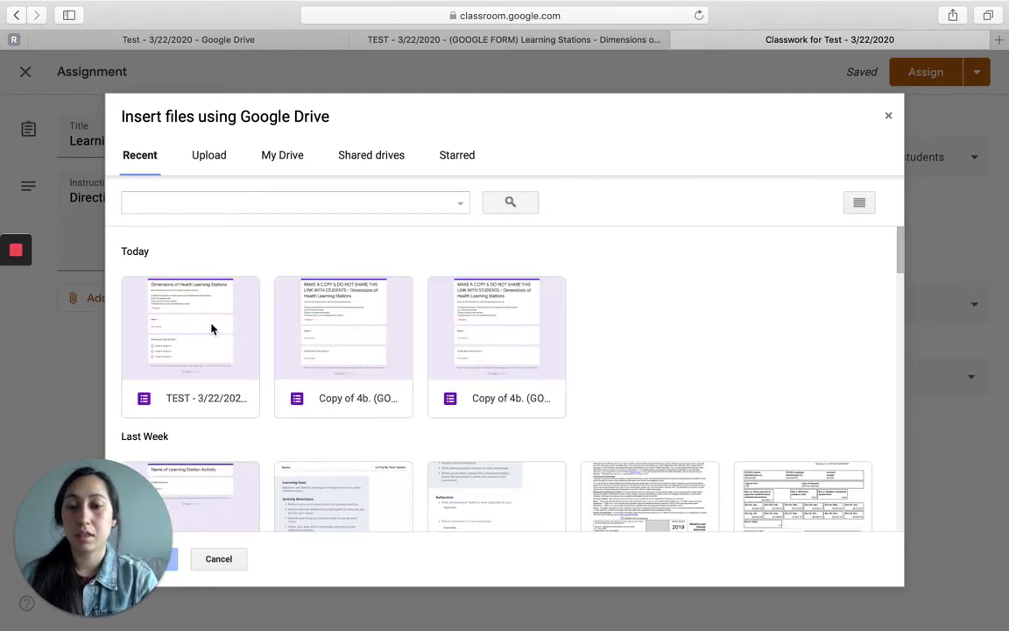
left_click(211, 328)
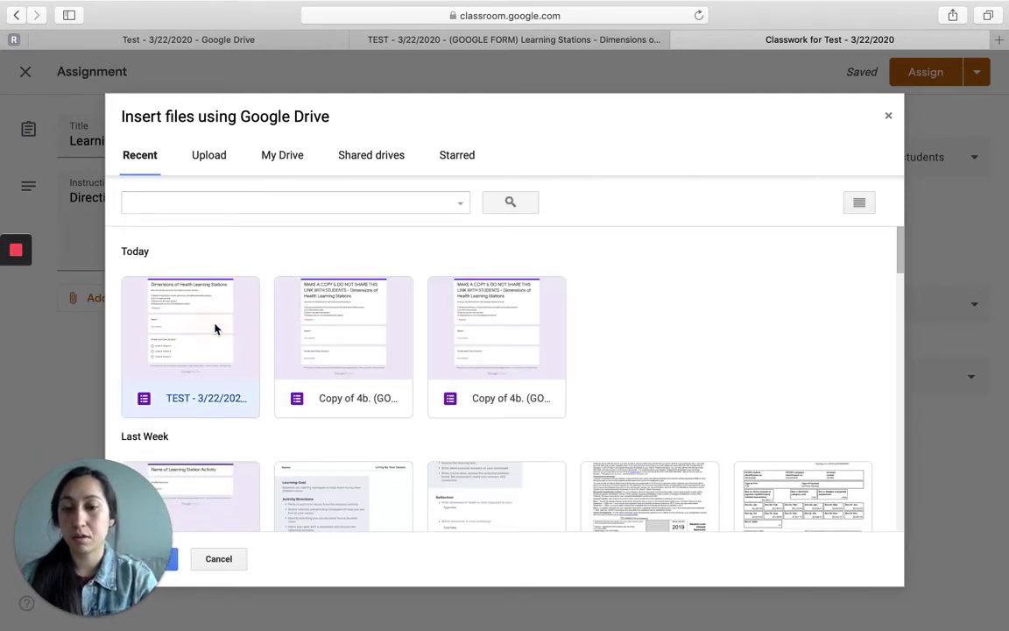
left_click(173, 561)
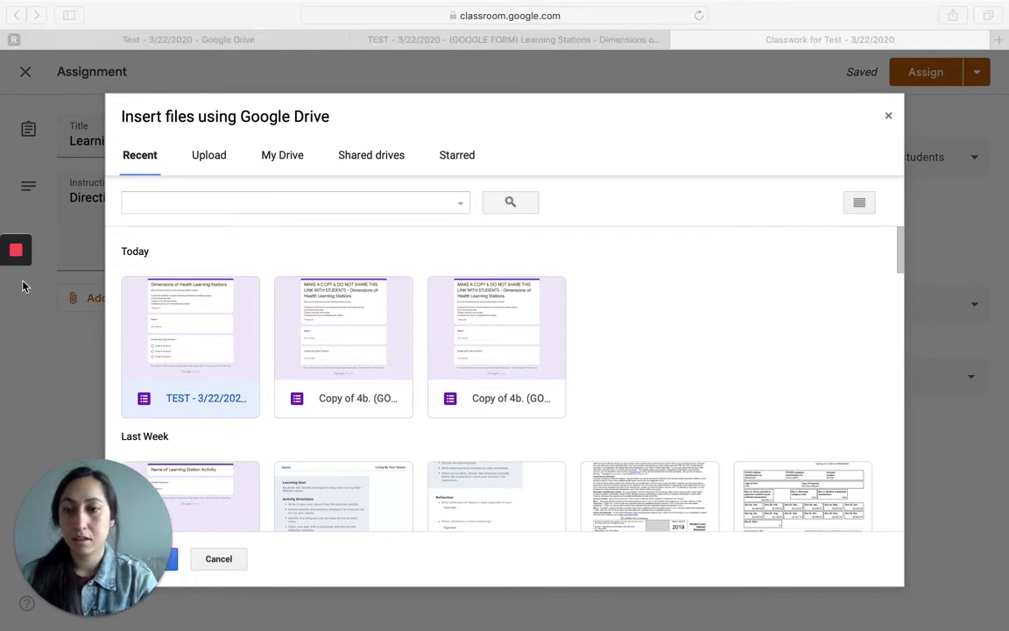
mouse_move(16, 285)
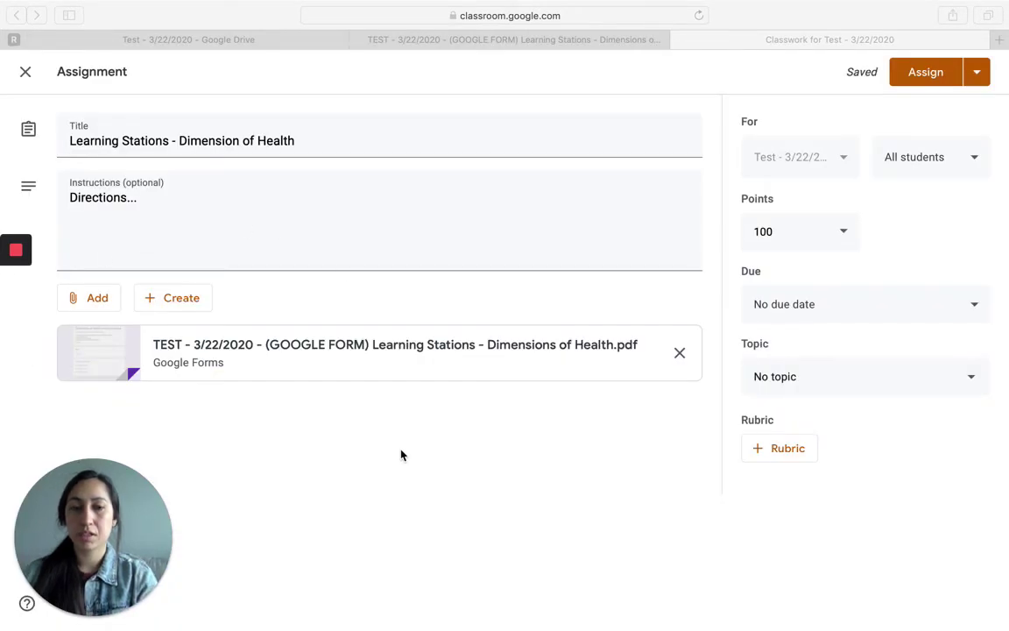
Step: Make the assignment ungraded and set it due tomorrow, March 23
left_click(849, 231)
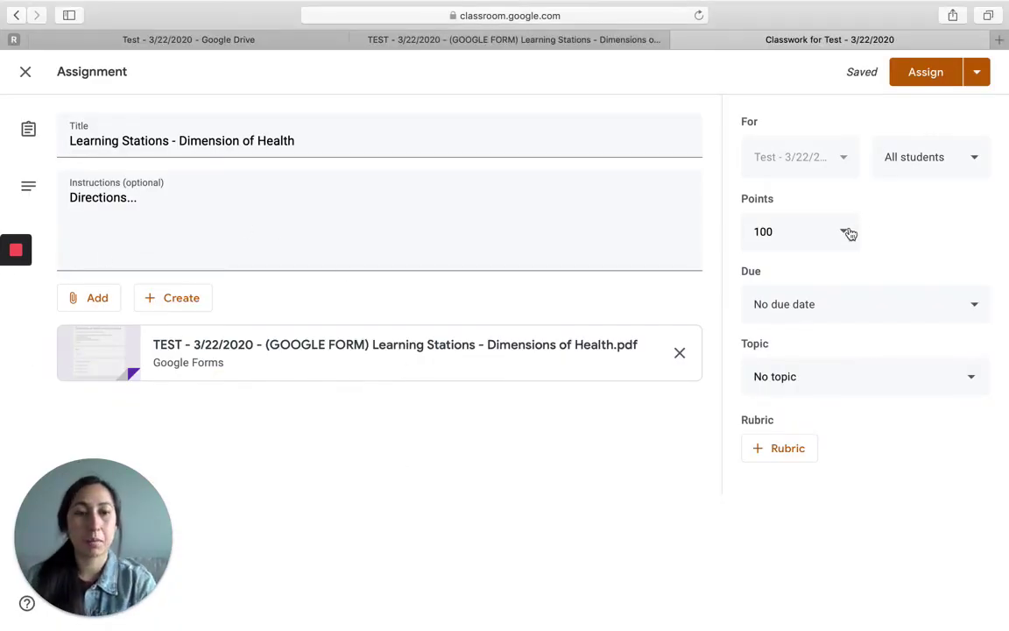
left_click(775, 227)
type("4")
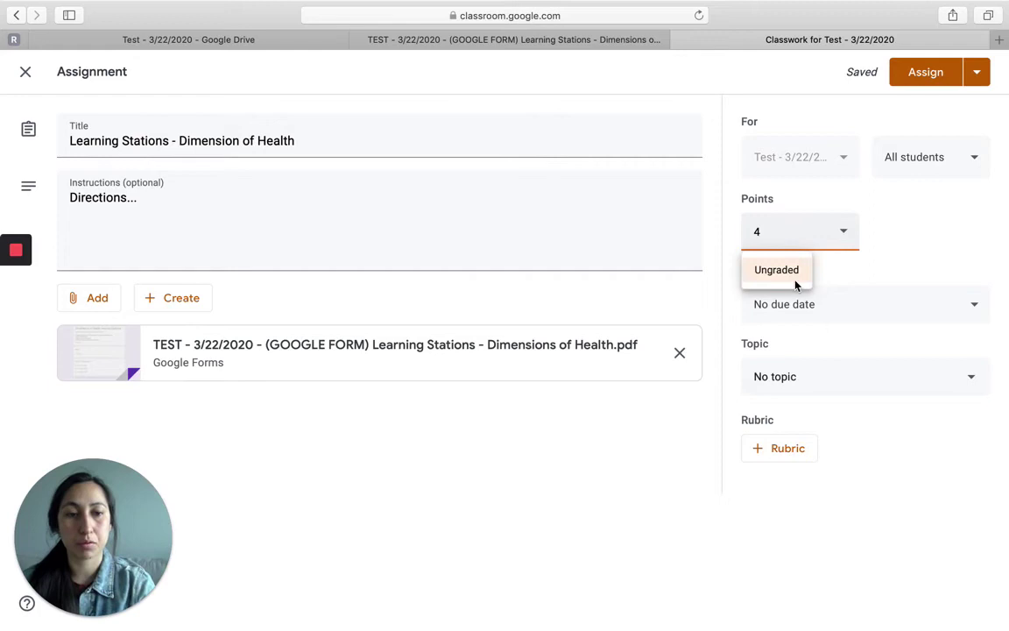
left_click(788, 278)
left_click(801, 302)
left_click(804, 368)
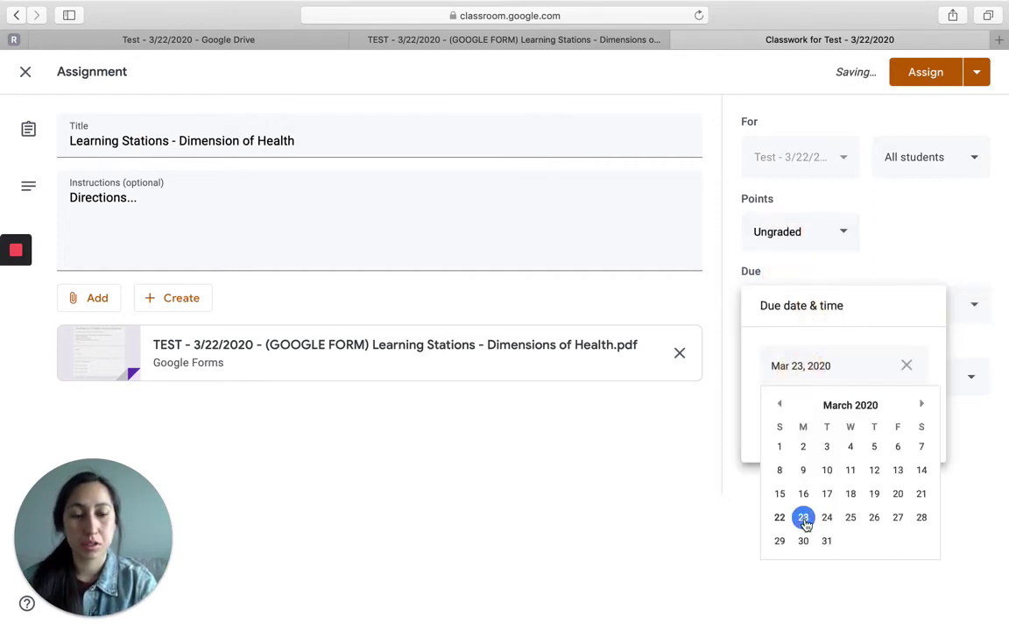
left_click(803, 517)
left_click(935, 256)
Step: File the assignment under a new topic named 'Intro to Health Module'
left_click(852, 387)
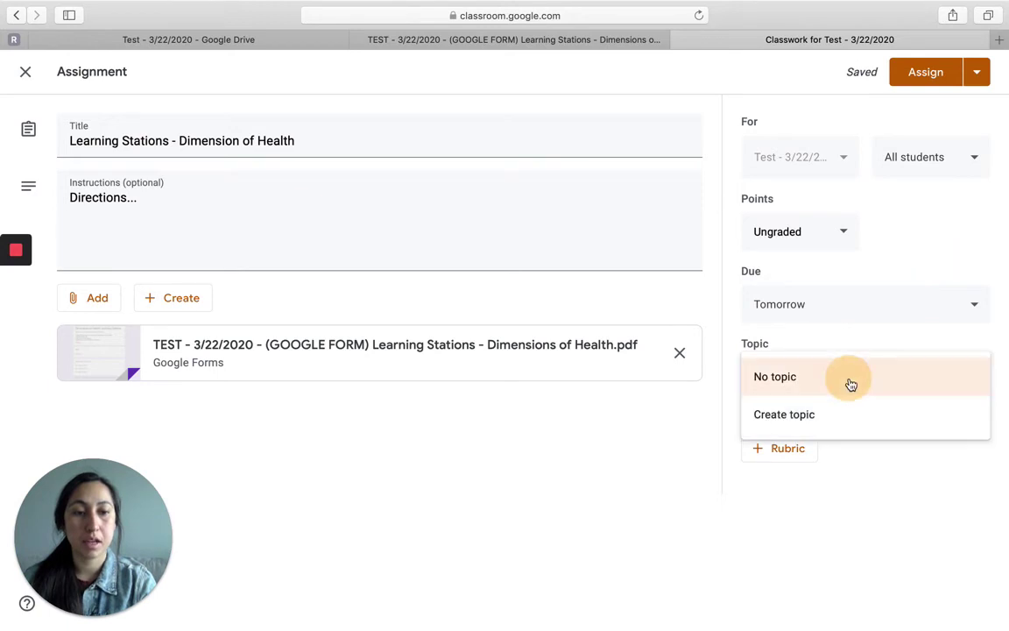
left_click(815, 410)
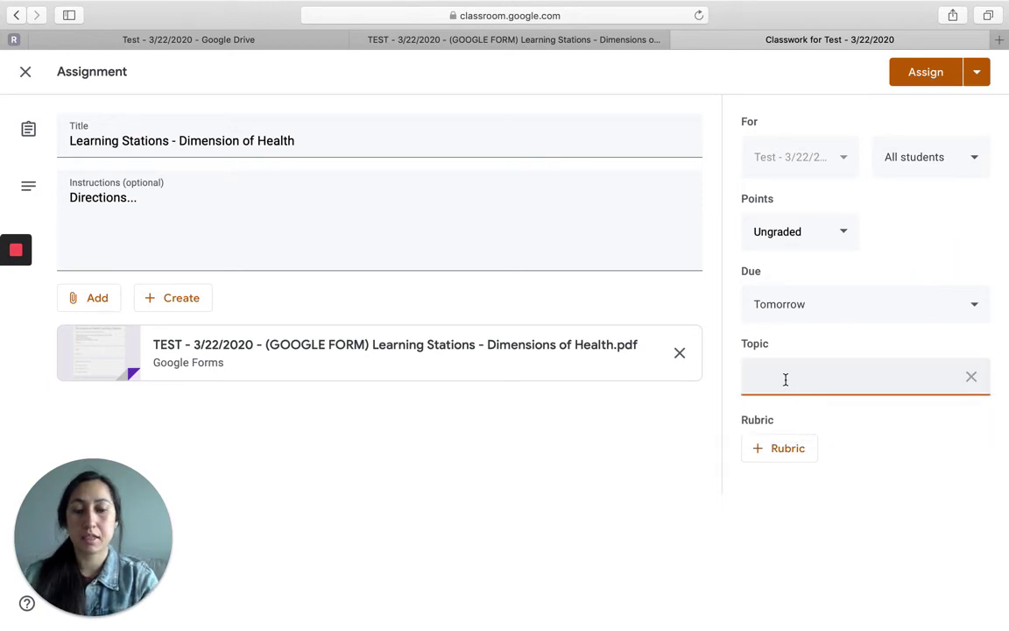
type("In")
type("tro")
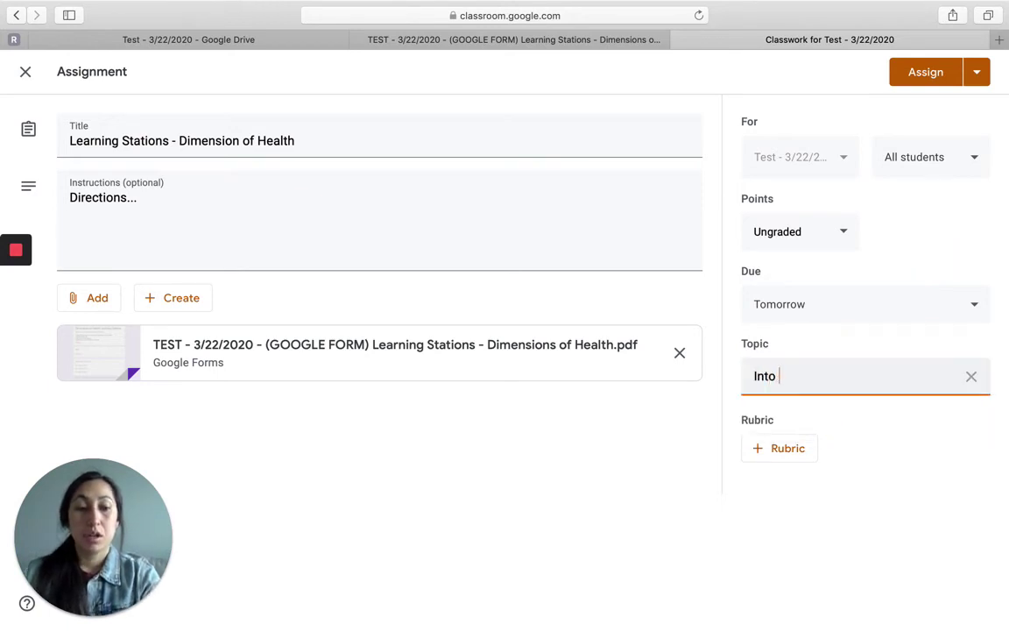
key("BackSpace")
type("o to He")
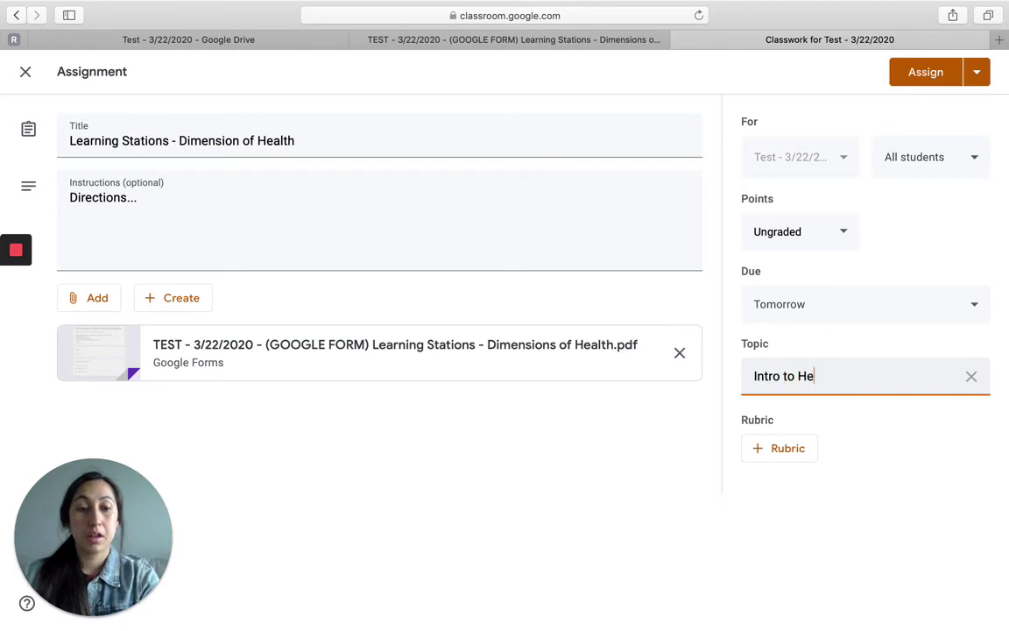
type("alth MOdu")
key("BackSpace")
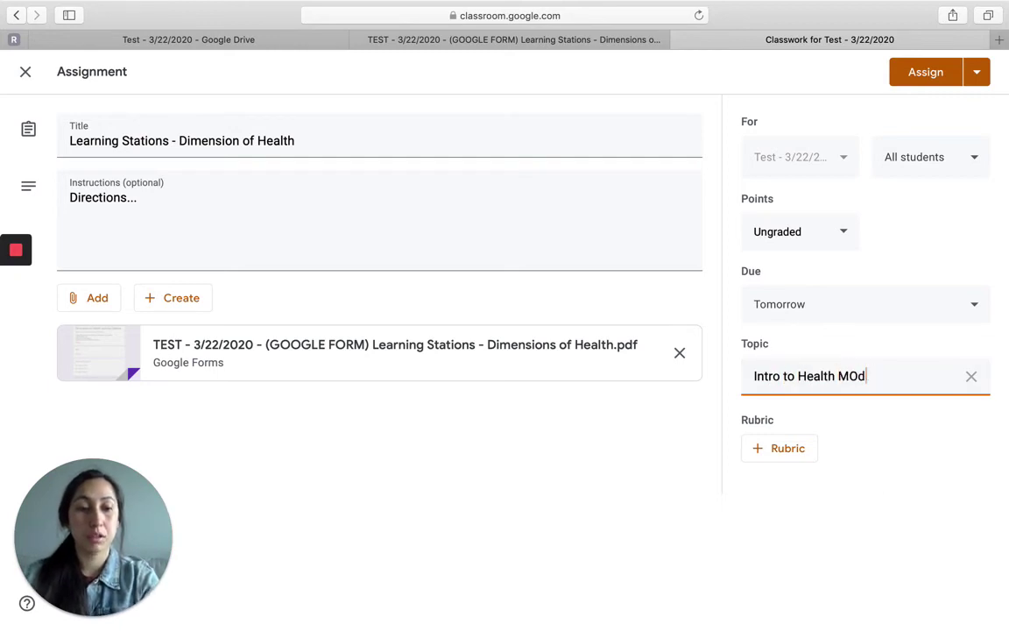
key("BackSpace")
key("BackSpace")
type("odule")
left_click(880, 547)
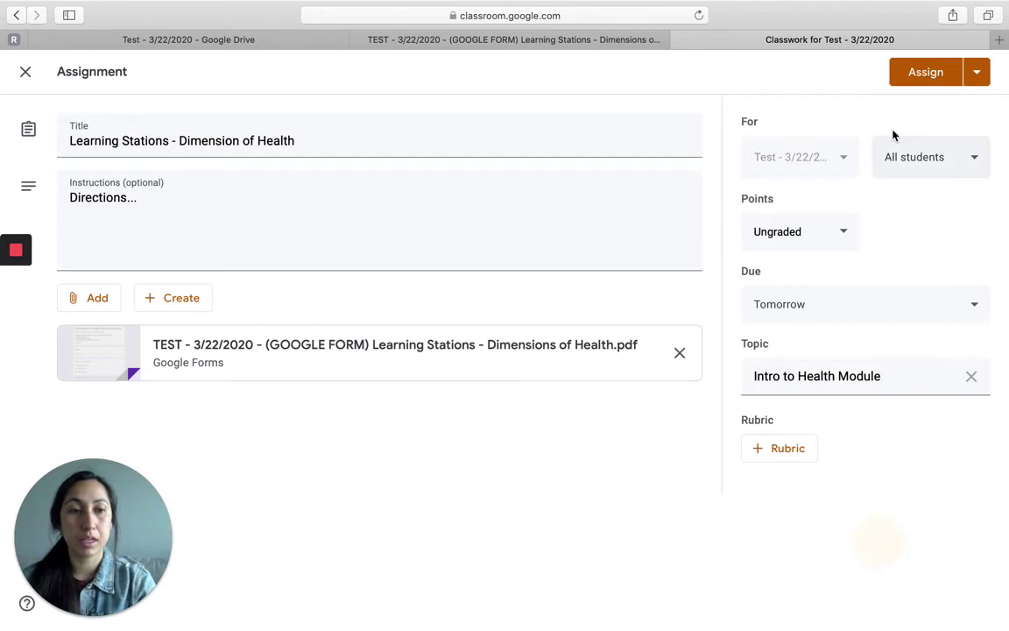
Step: Post the Learning Stations - Dimension of Health assignment and reload the student's stream to see it
left_click(926, 72)
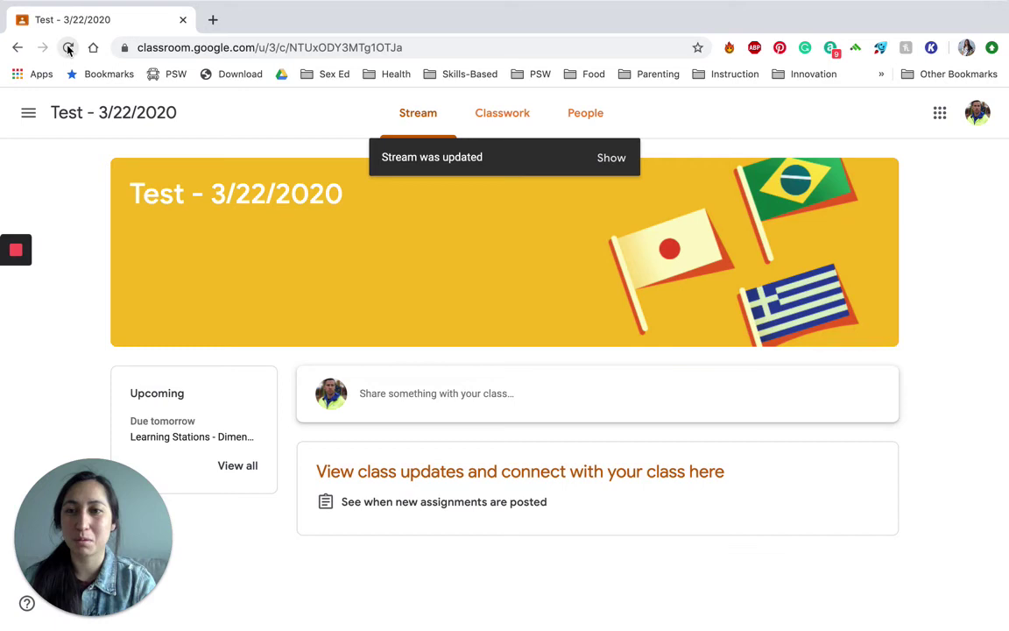
left_click(68, 48)
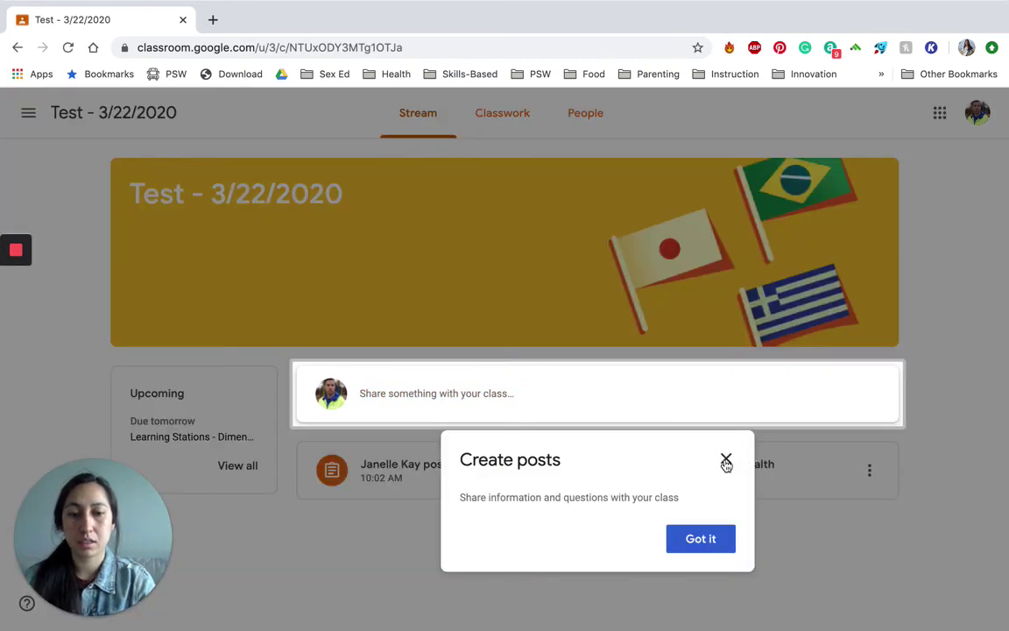
Step: Open the posted Learning Stations assignment and its attached form as the student
left_click(726, 458)
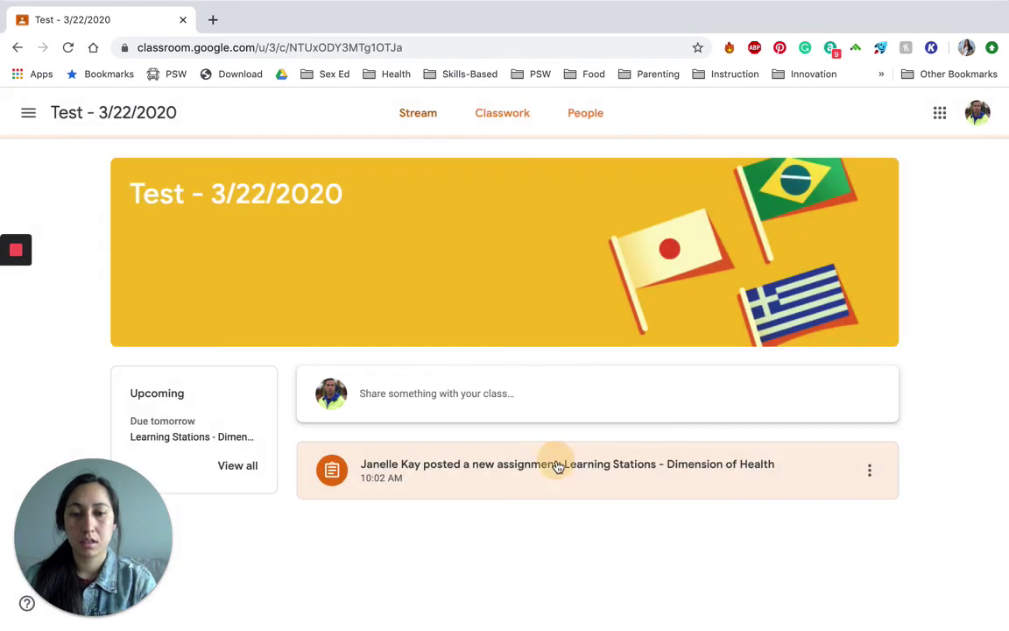
left_click(557, 465)
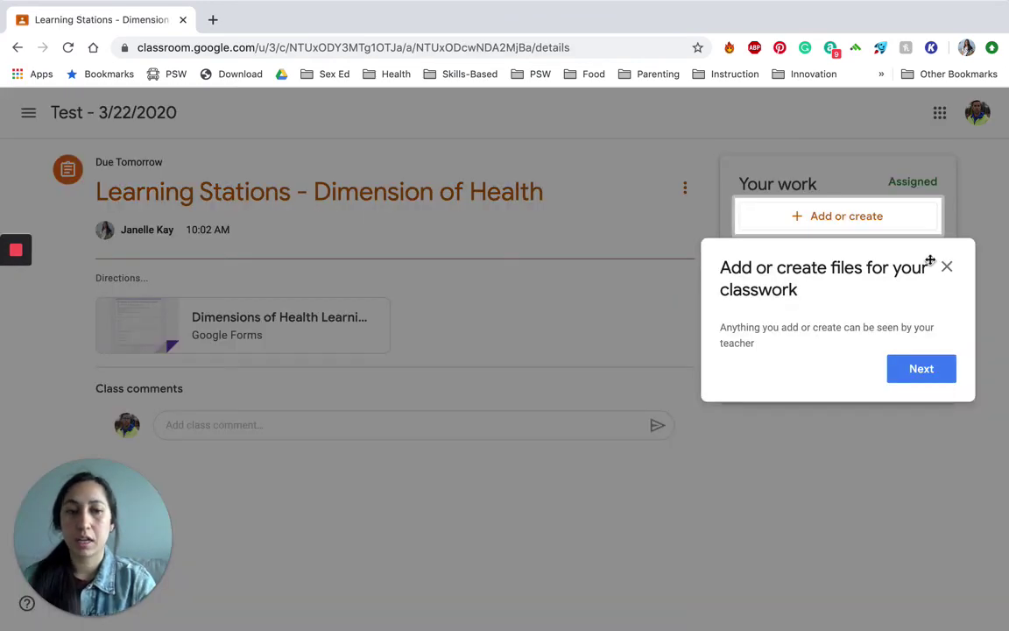
left_click(946, 268)
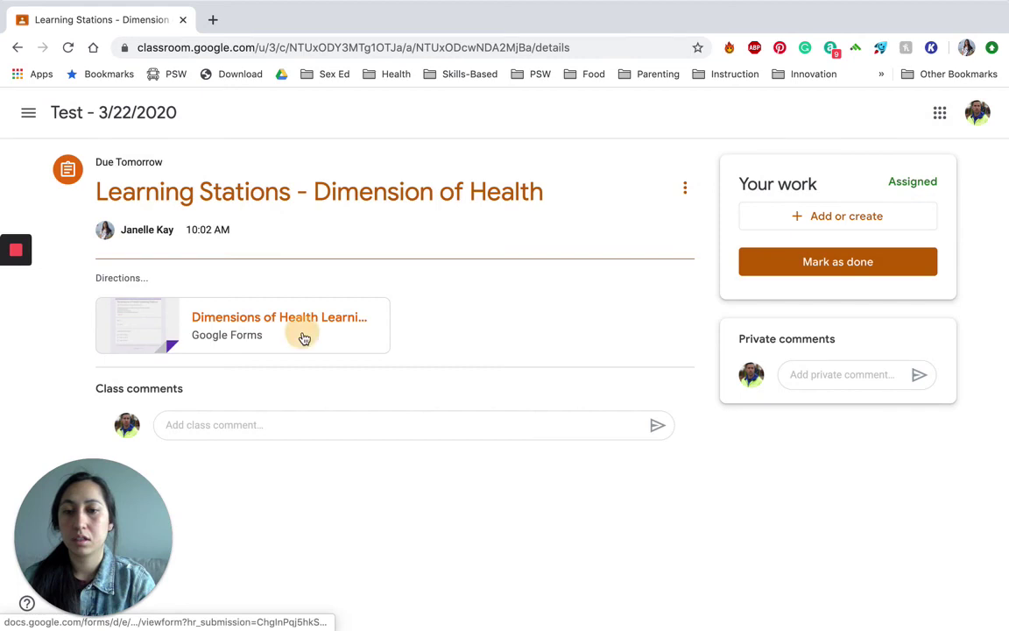
left_click(301, 335)
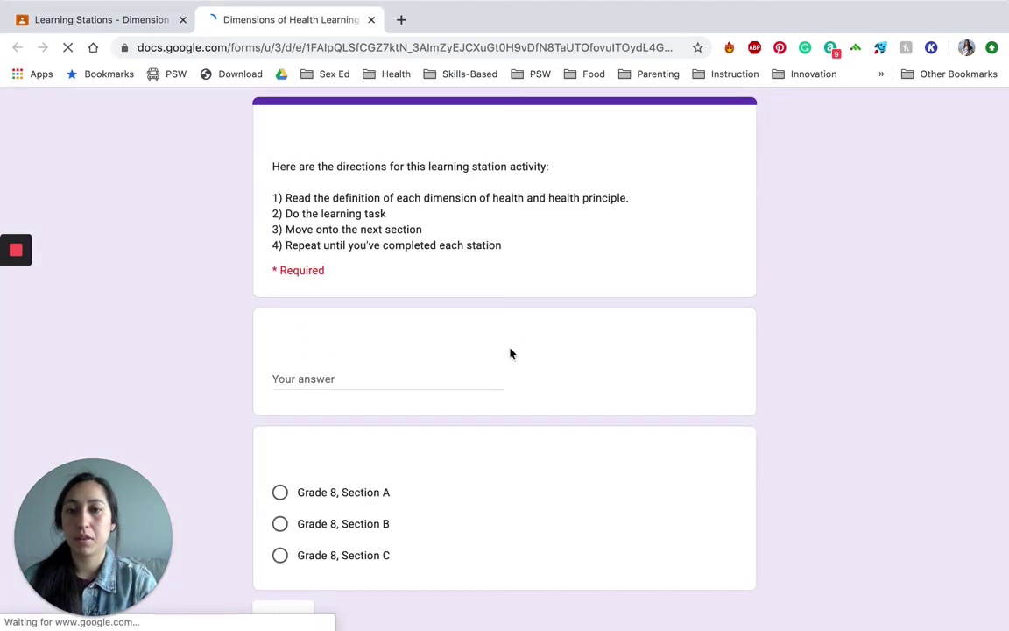
Step: Enter the student's name, choose Grade 8, Section A, and continue to the Health station
left_click(326, 379)
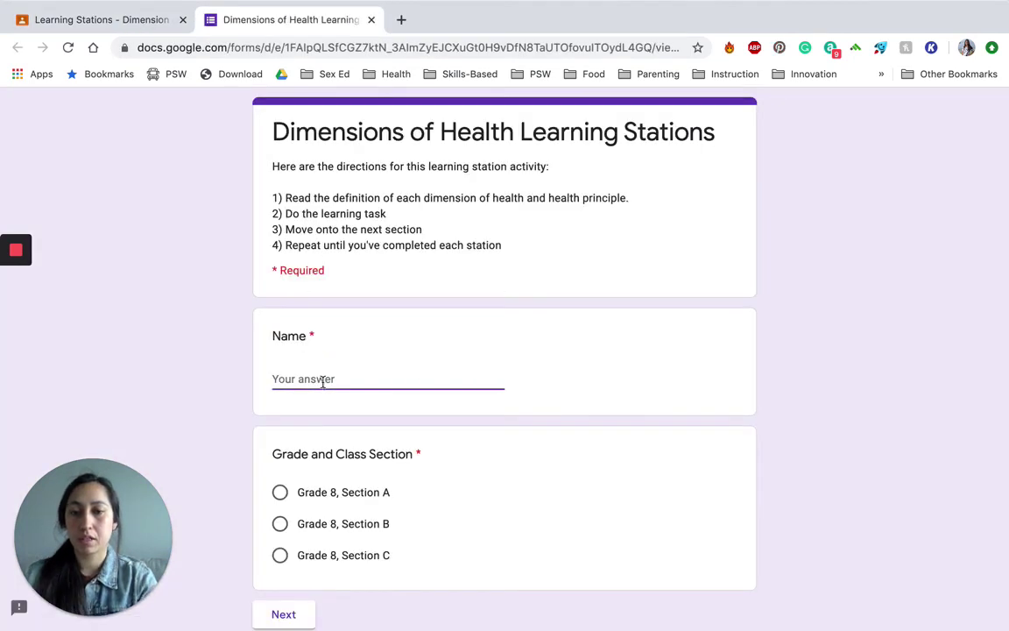
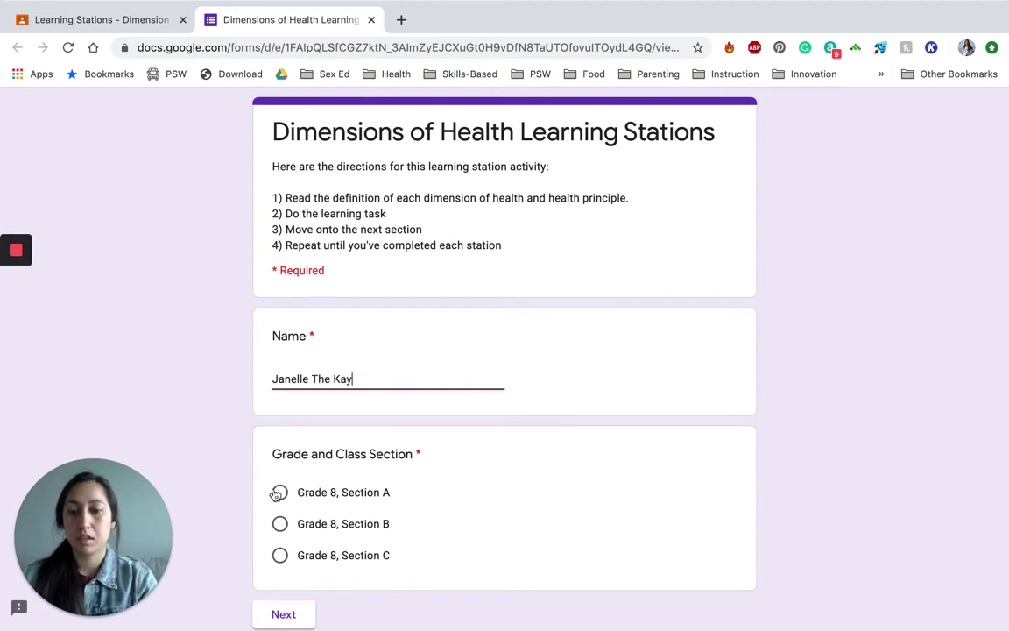
left_click(280, 494)
scroll(284, 525, "down", 1)
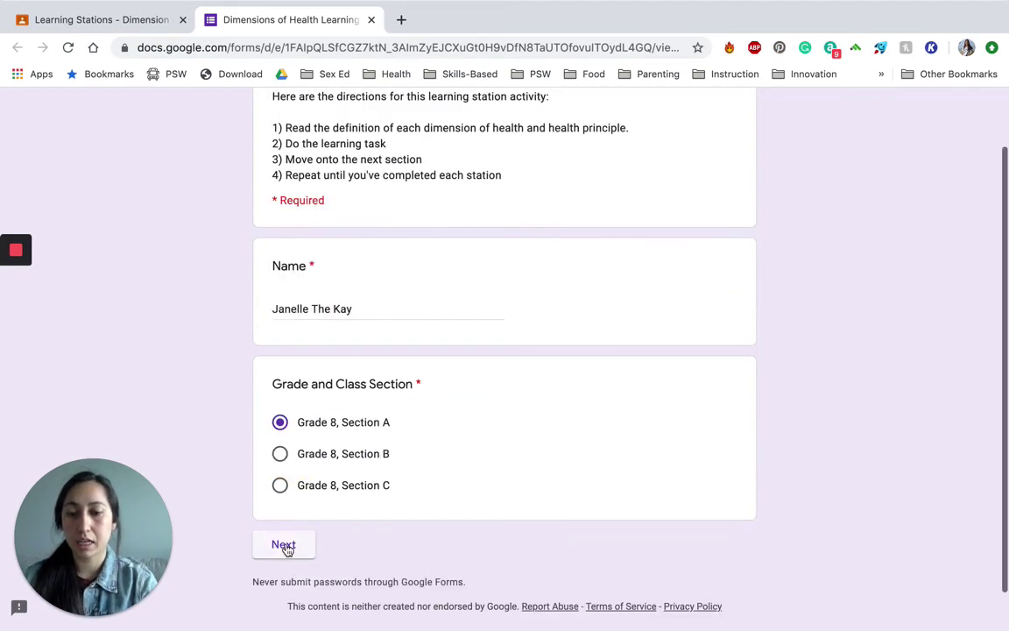
left_click(286, 544)
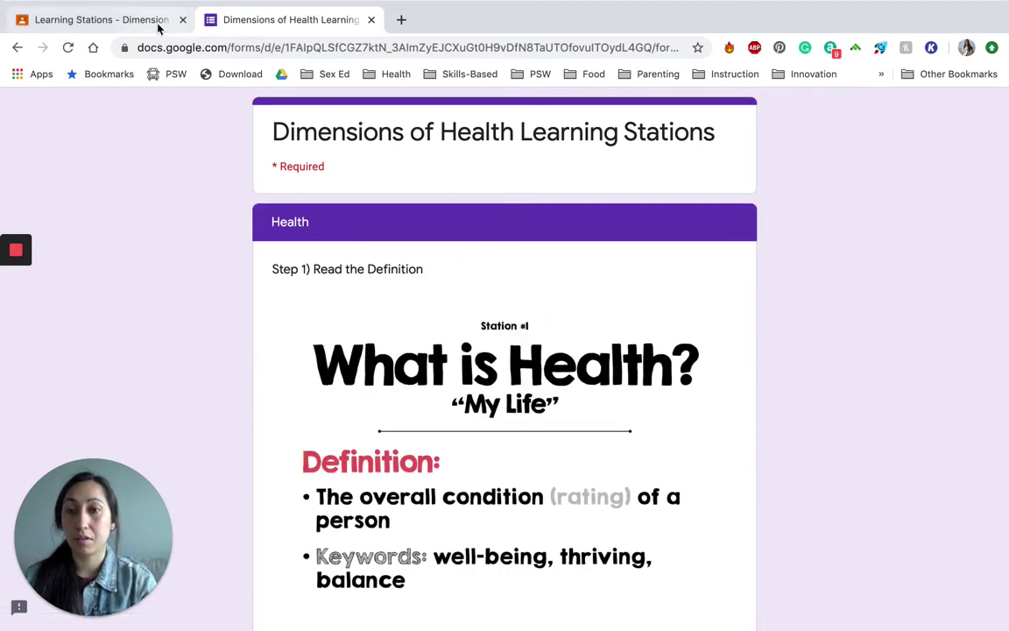
Step: Mark the Learning Stations assignment as done without attached work, then return to the teacher's window
left_click(159, 26)
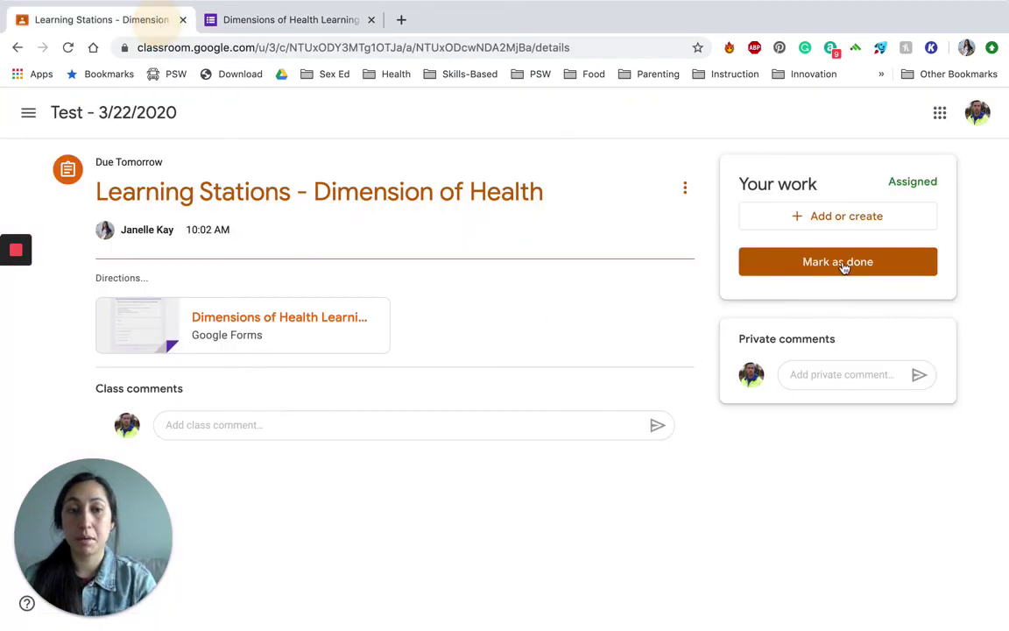
left_click(835, 262)
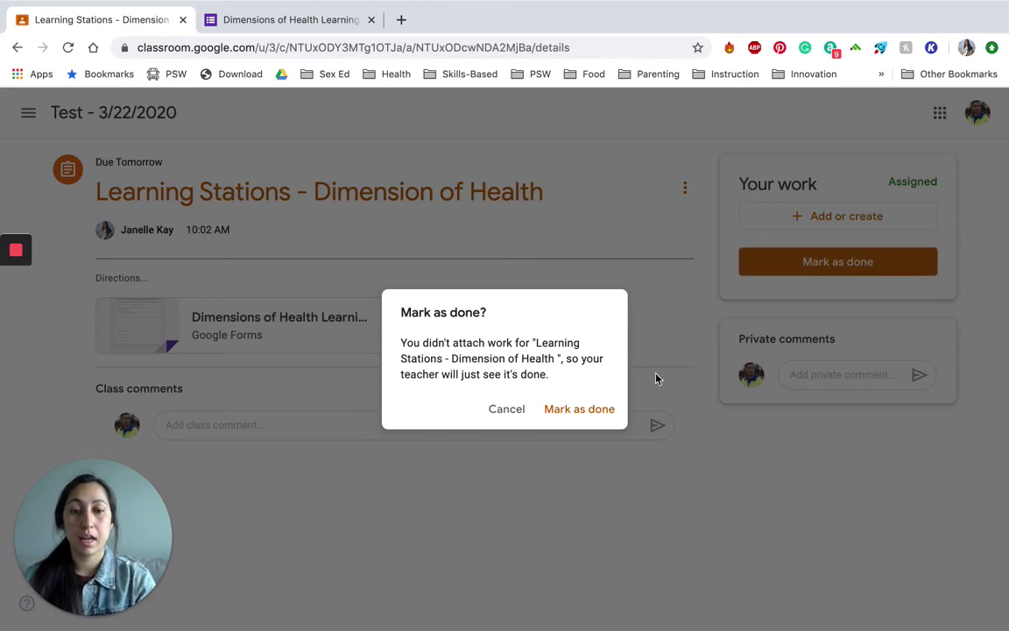
left_click(591, 409)
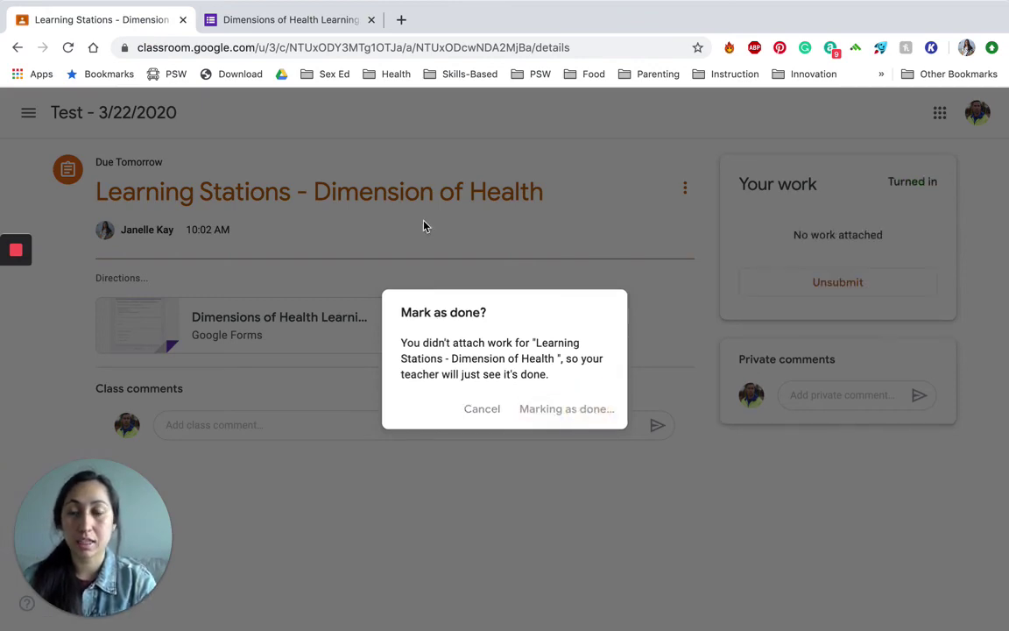
key("ctrl+Left")
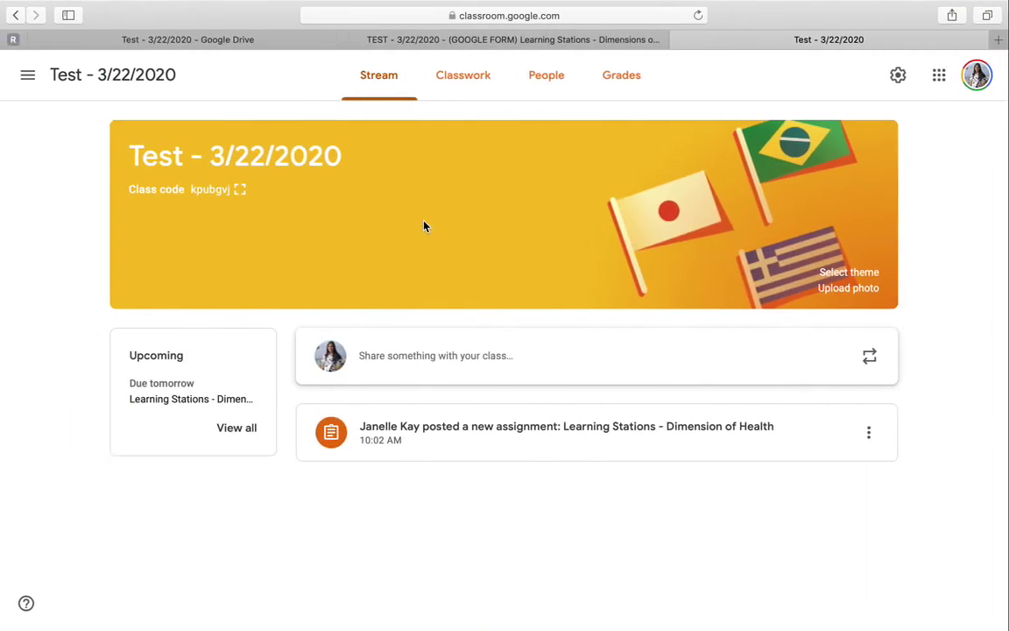